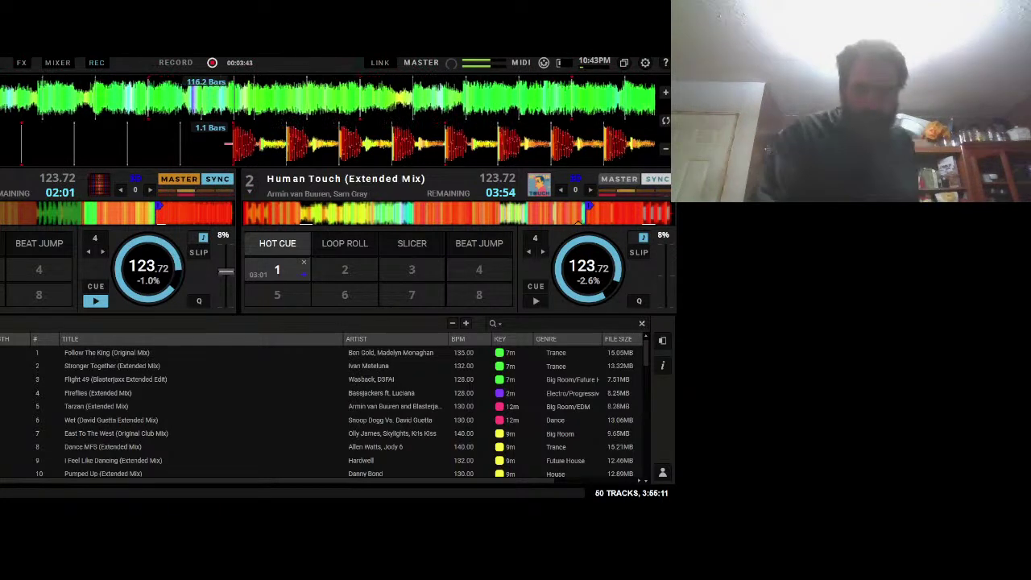
Select track 14, Oxygen (Extended Mix), in the playlist
click(163, 394)
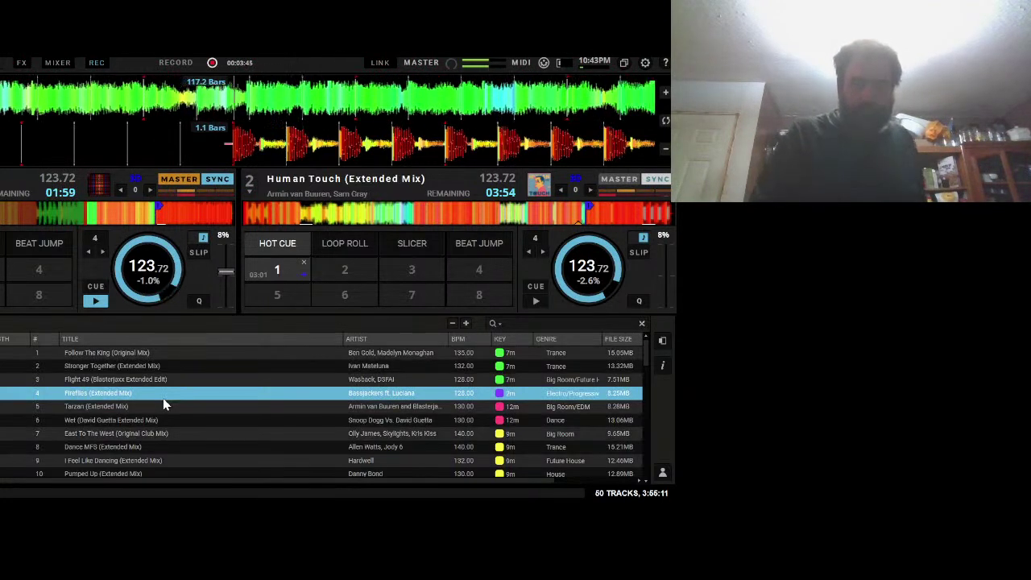
key(Down)
key(Down)
key(Down)
key(Down)
key(Down)
key(Down)
key(Down)
key(Down)
key(Down)
key(Down)
key(Down)
key(Down)
key(Up)
key(Up)
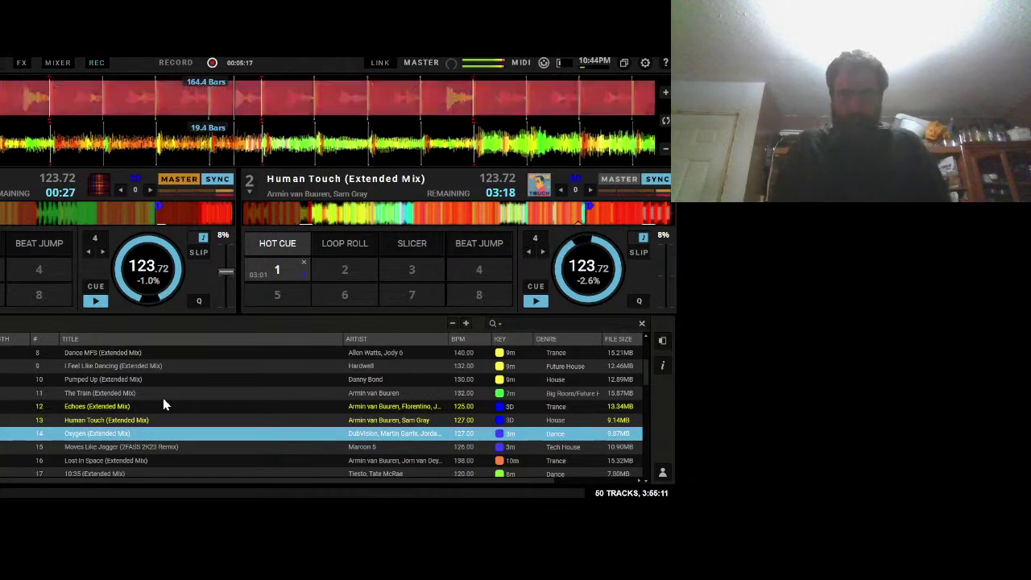
Loop four beats of the outgoing track on deck 1 and stop its playback
key(l)
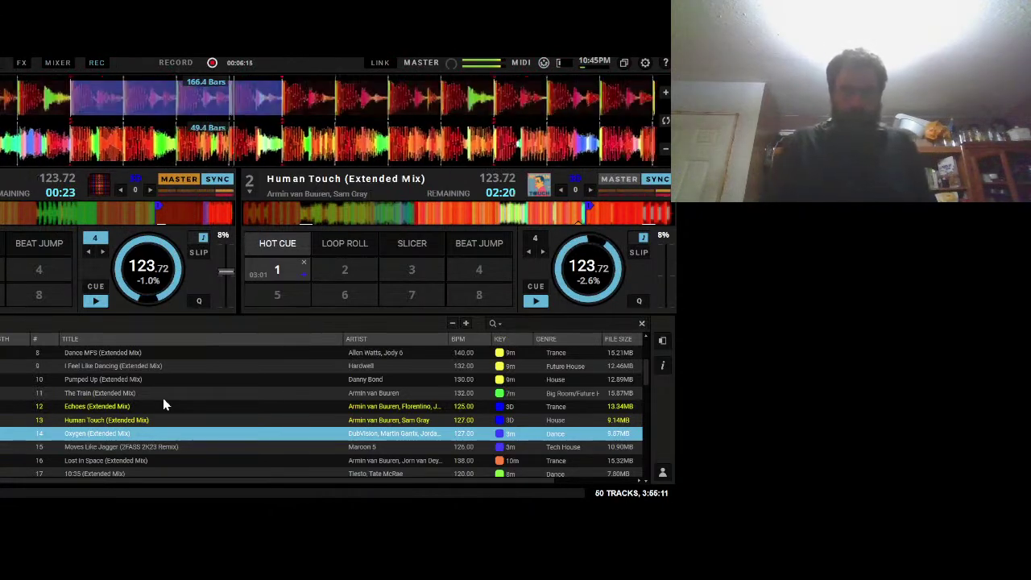
key(space)
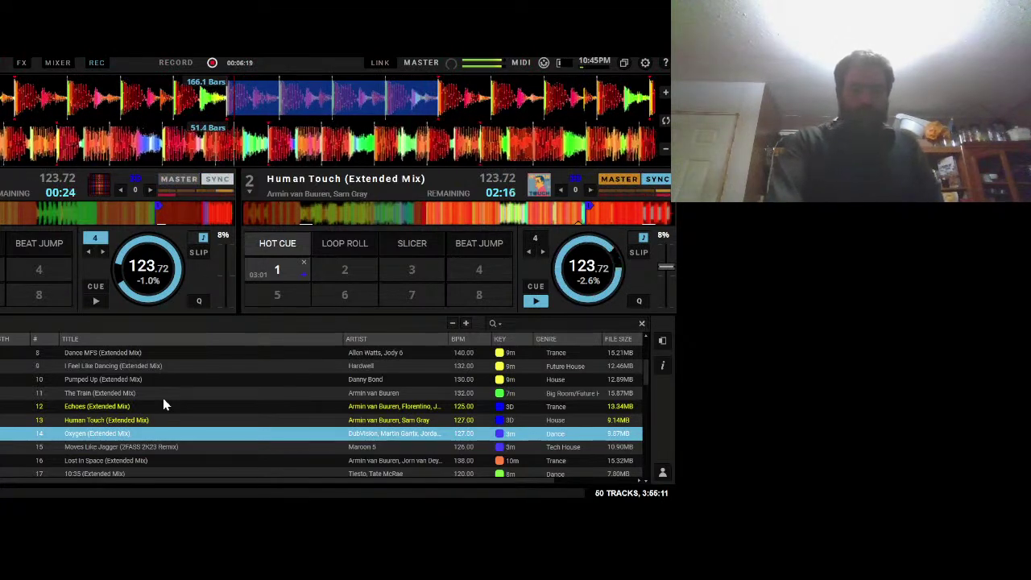
Load Oxygen (Extended Mix) onto deck 1 and start its playback
key(shift+Left)
key(shift+Left)
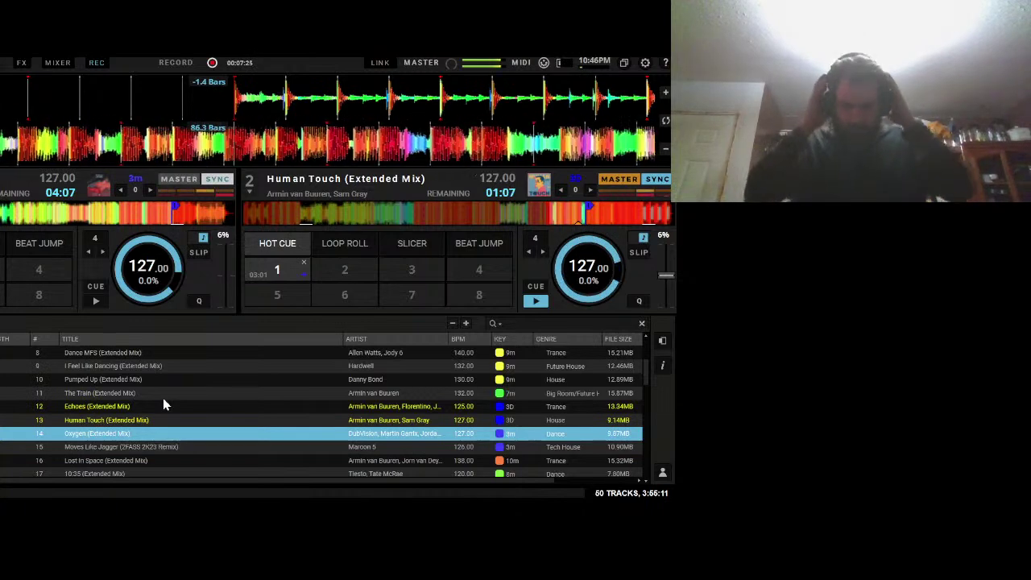
key(space)
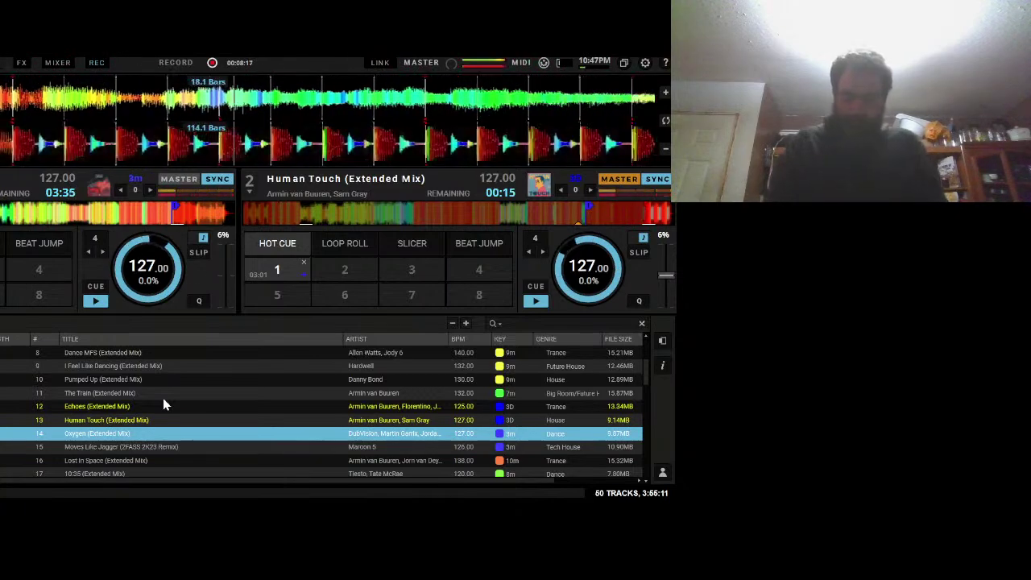
Loop four beats of Human Touch on deck 2 and replace it there with Moves Like Jagger (2FASS 2K23 Remix)
key(shift+4)
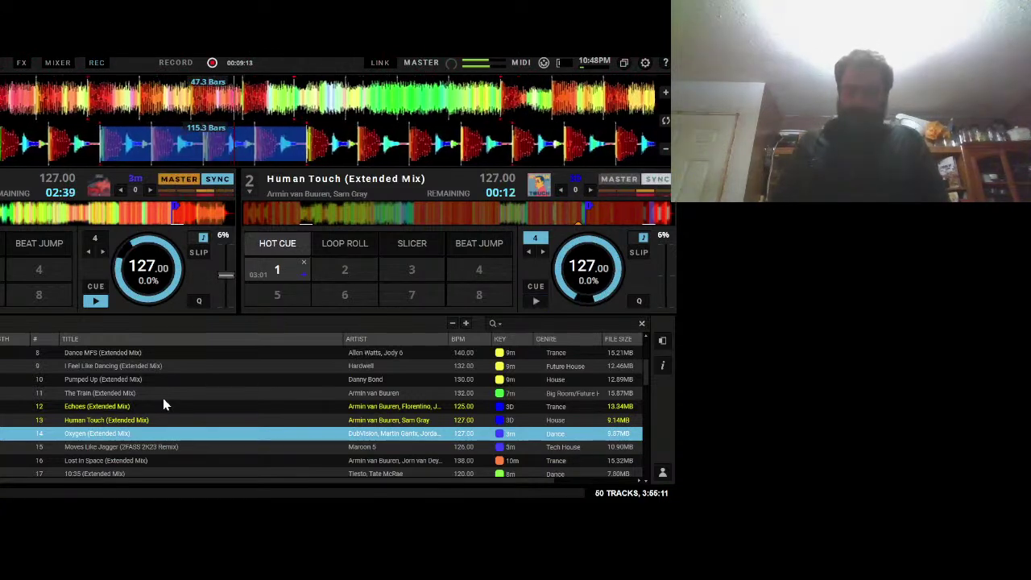
key(Down)
key(ctrl+Right)
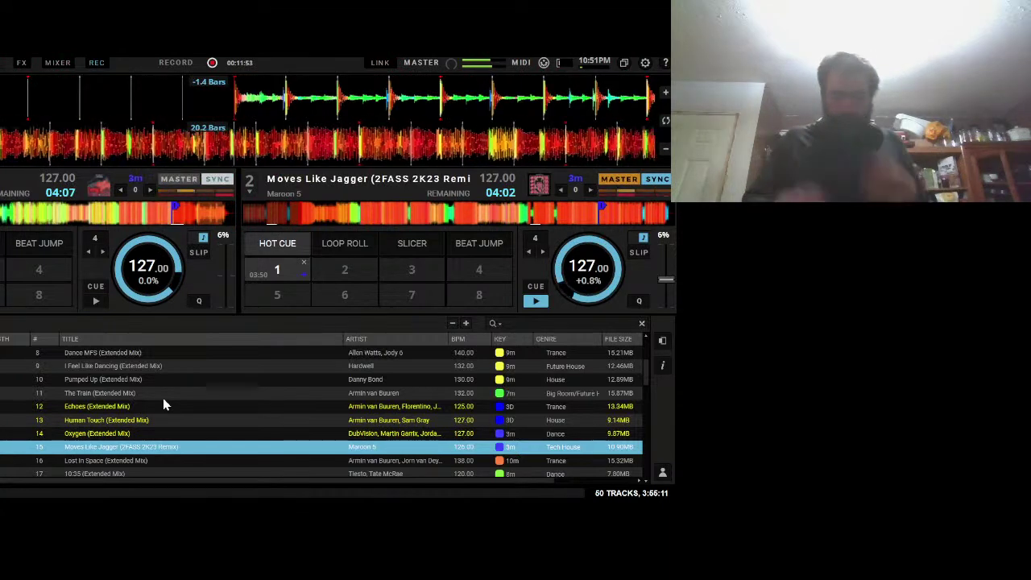
Load Lost In Space (Extended Mix) onto deck 1 and start its playback
key(Down)
key(ctrl+Left)
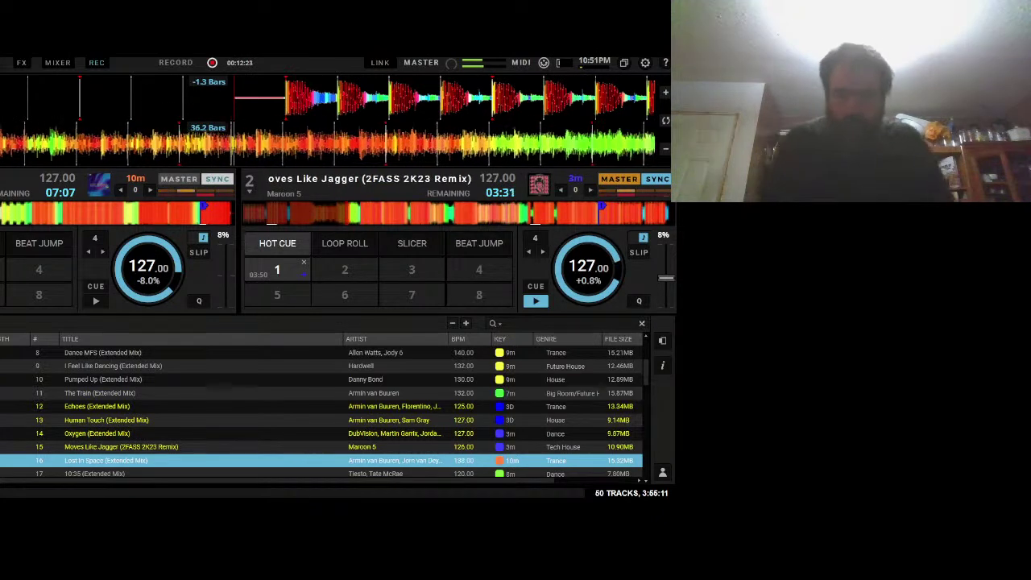
key(space)
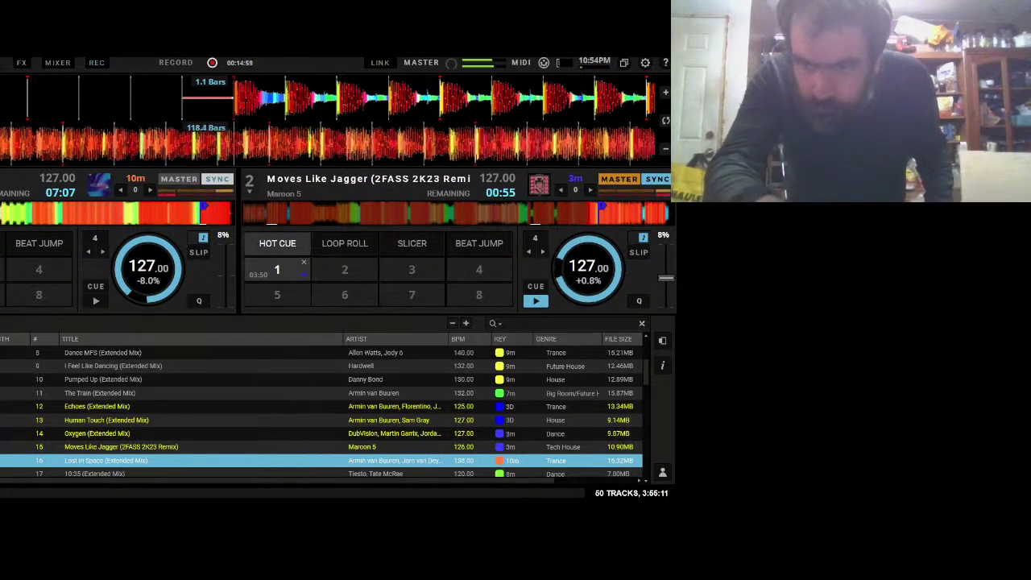
key(w)
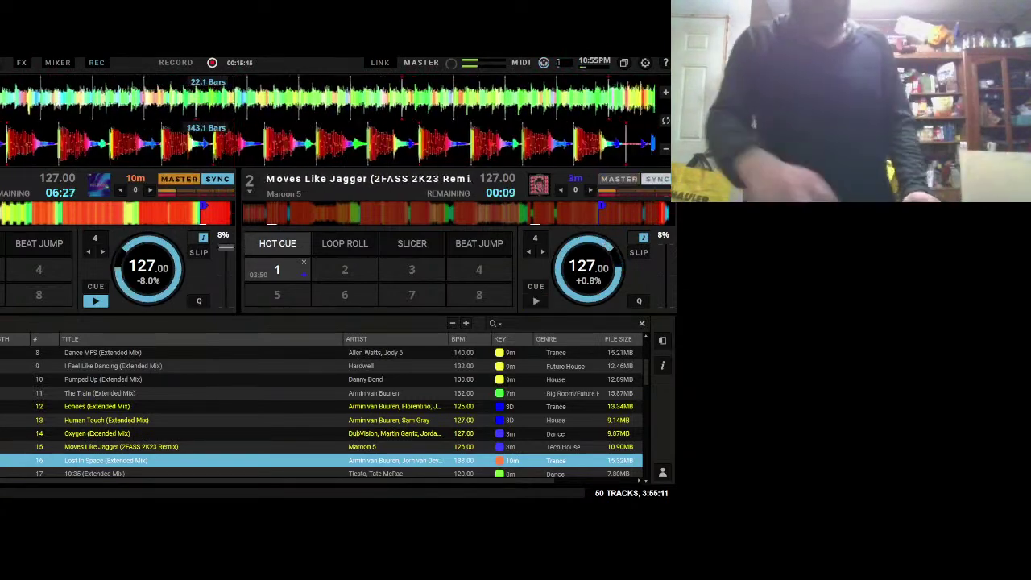
Load 10:35 (Extended Mix) onto deck 2
key(Down)
key(shift+Right)
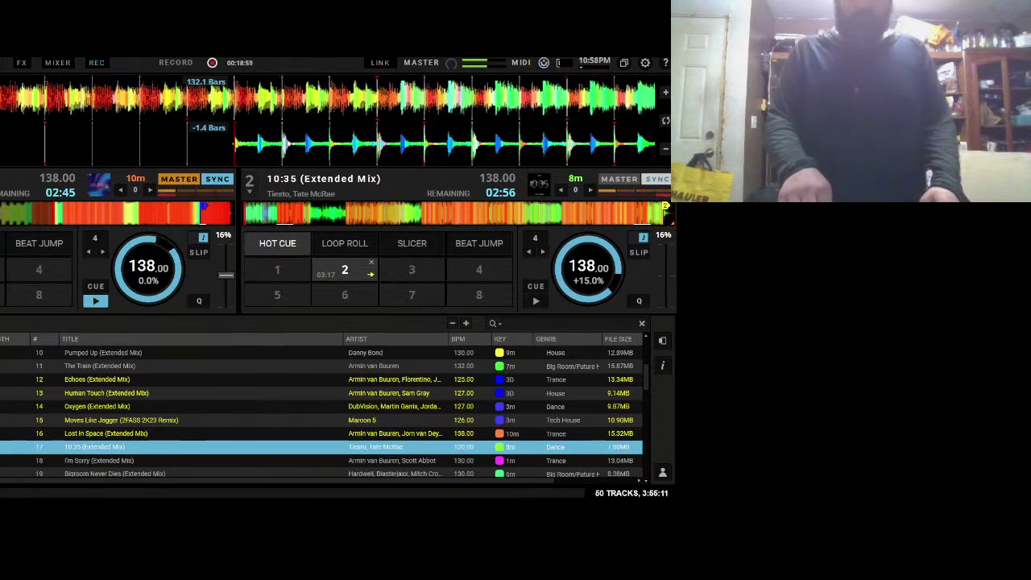
Look through the upcoming playlist tracks down to Ferrari (Extended Mix) and back up to Lost In Space
click(112, 473)
key(Down)
key(Down)
key(Down)
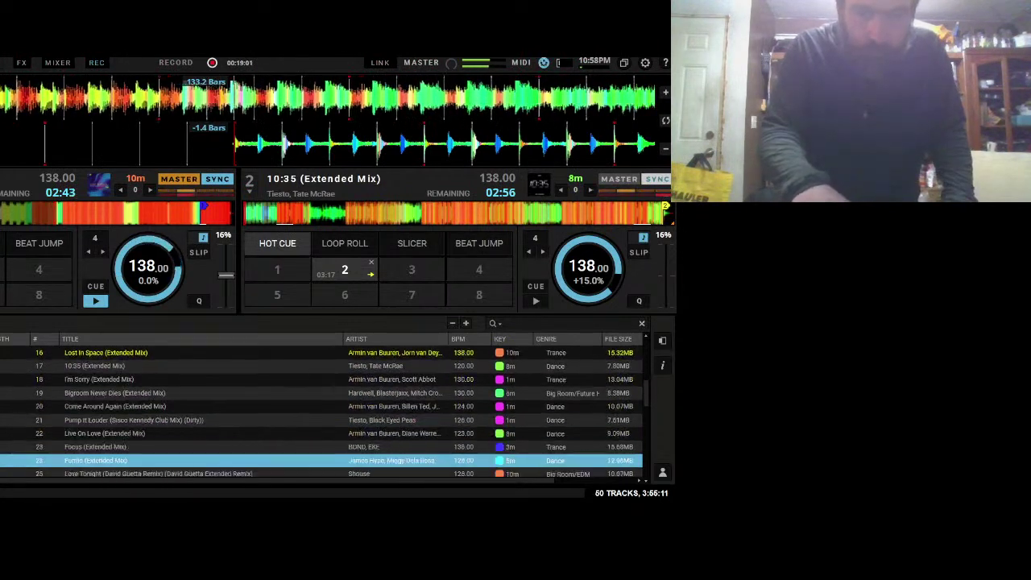
key(Up)
key(Up)
key(Up)
key(Up)
key(Up)
key(Up)
key(Up)
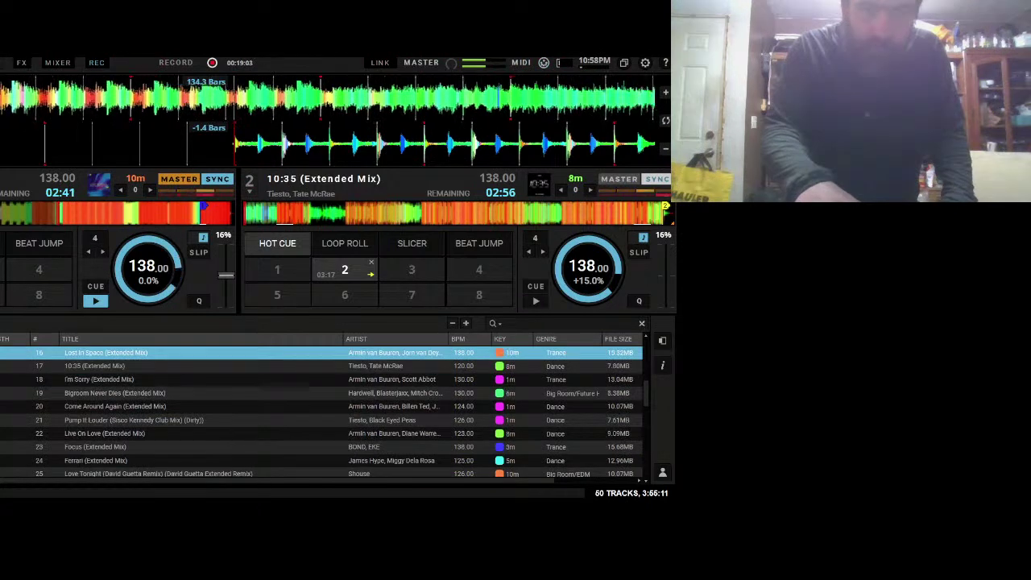
Reselect 10:35 (Extended Mix) in the playlist and start its playback on deck 2
key(Down)
key(Down)
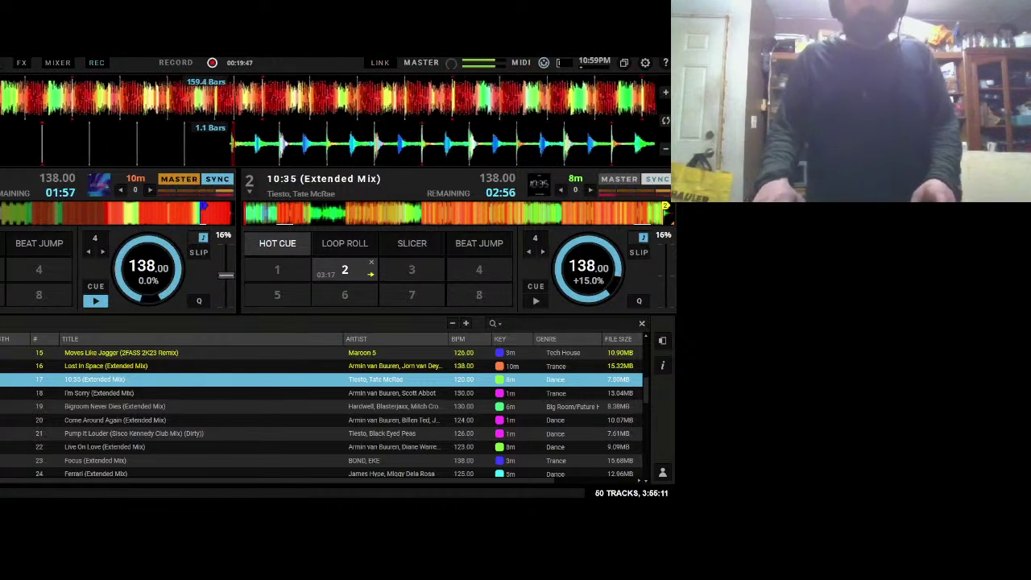
key(s)
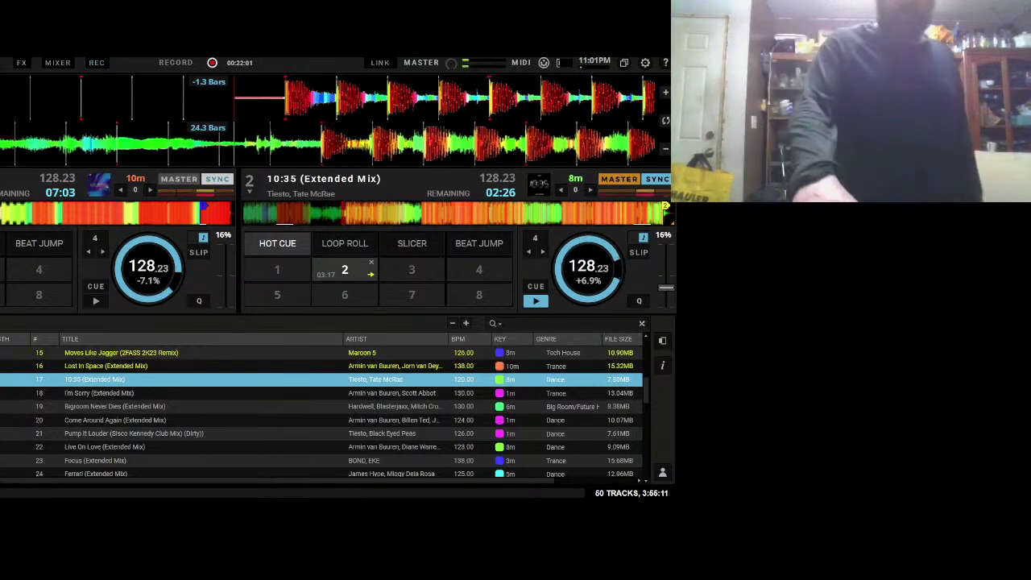
Load I'm Sorry (Extended Mix) onto deck 1 and Bigroom Never Dies (Extended Mix) onto deck 2
click(99, 392)
key(shift+Left)
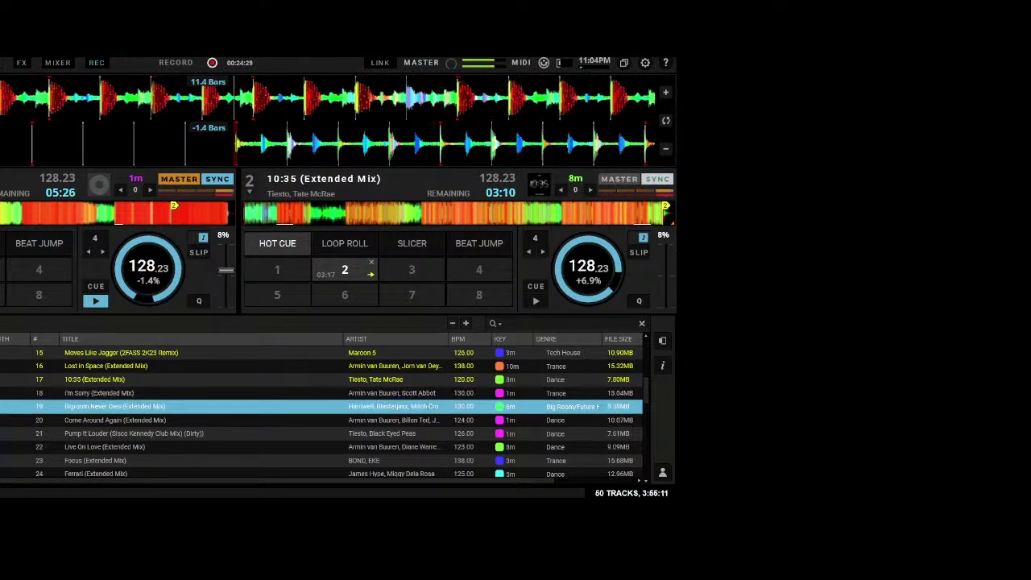
key(ctrl+Right)
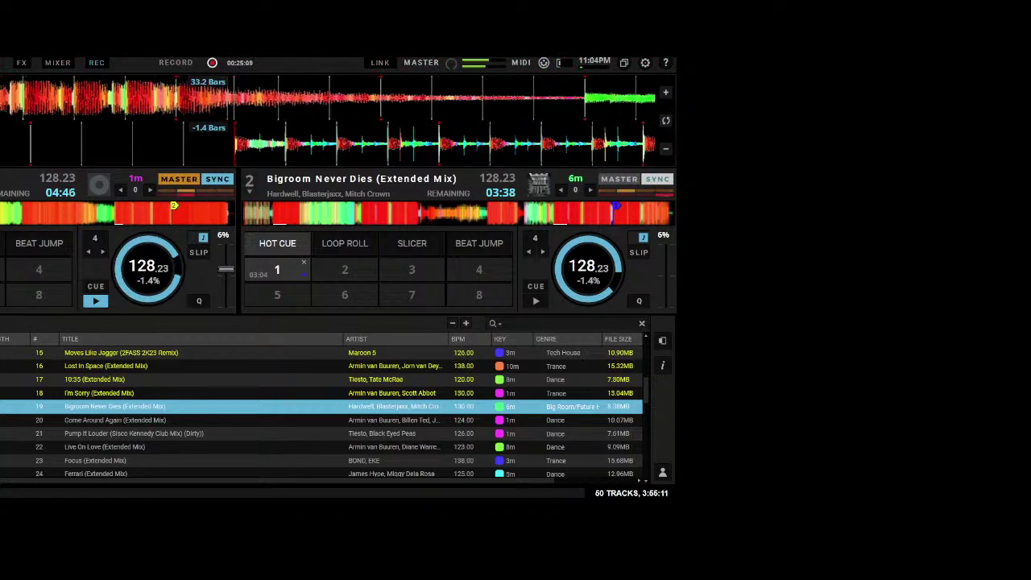
Reorder the playlist so that Ferrari (Extended Mix) comes directly after Love Tonight (David Guetta Remix)
key(Down)
key(Down)
key(Down)
key(Down)
key(Down)
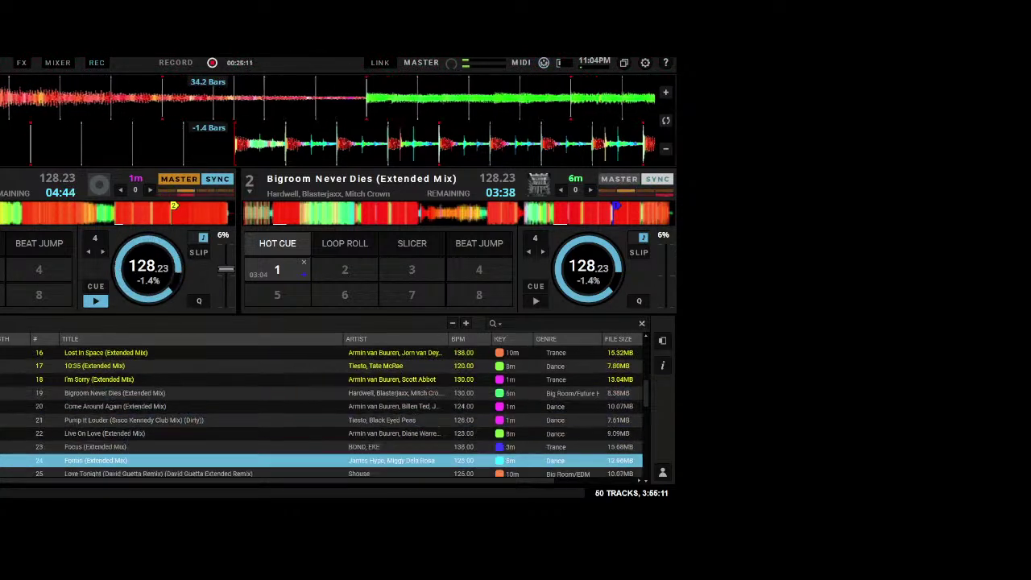
key(Down)
key(Down)
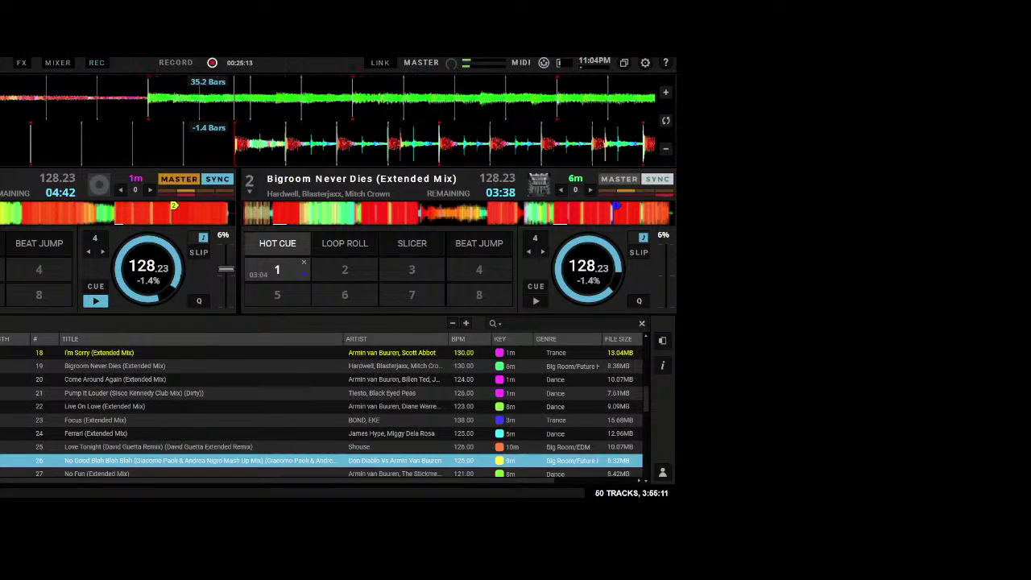
click(110, 436)
drag(112, 440, 110, 451)
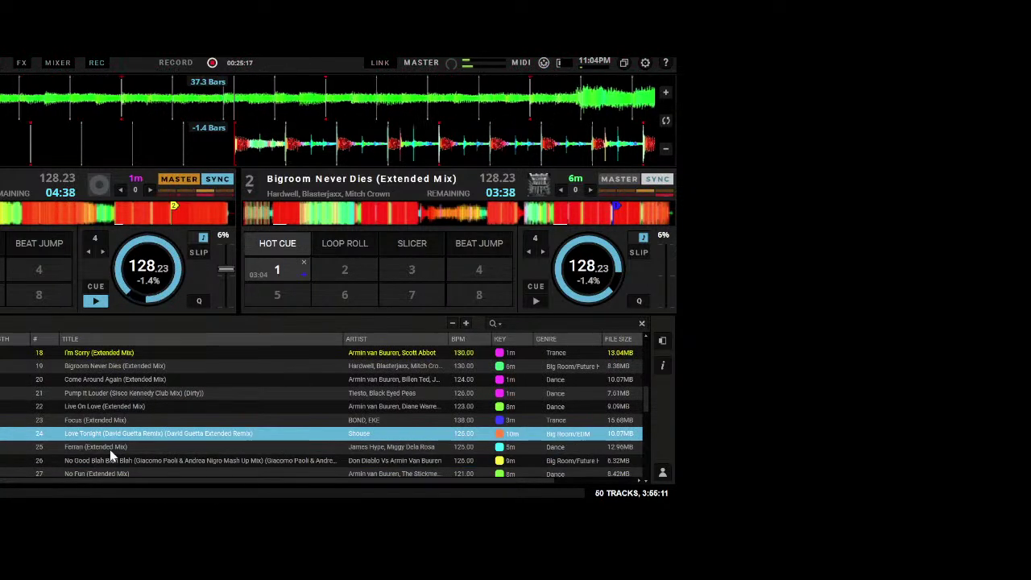
Move the playlist selection back up to Bigroom Never Dies (Extended Mix)
key(Up)
key(Up)
key(Up)
key(Up)
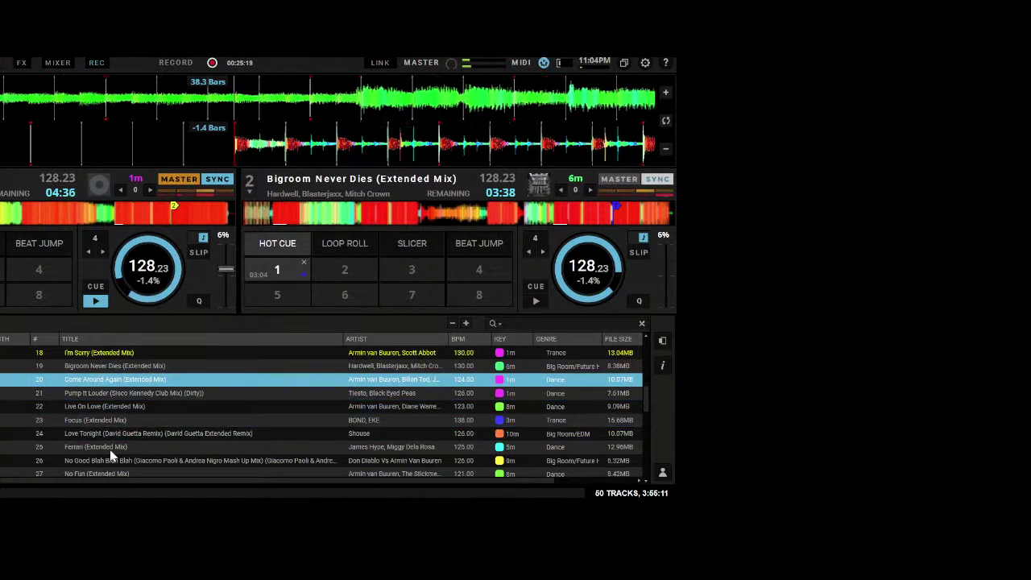
key(Up)
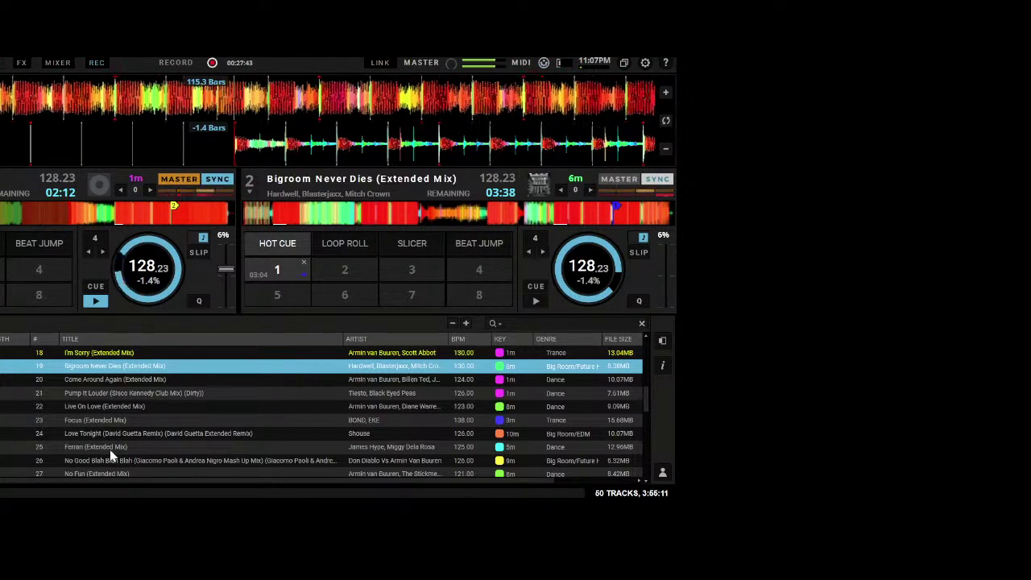
Look through the remaining tracks to the end of the playlist and back up to track 14
key(Down)
key(Down)
key(Down)
key(Down)
key(Down)
key(Down)
key(Down)
key(Down)
key(Down)
key(Down)
key(Down)
key(Down)
key(Down)
key(Down)
key(Down)
key(Down)
key(Down)
key(Down)
key(Down)
key(Down)
key(Down)
key(Down)
key(Down)
key(Down)
key(Down)
key(Down)
key(Down)
key(Down)
key(Down)
key(Down)
key(Down)
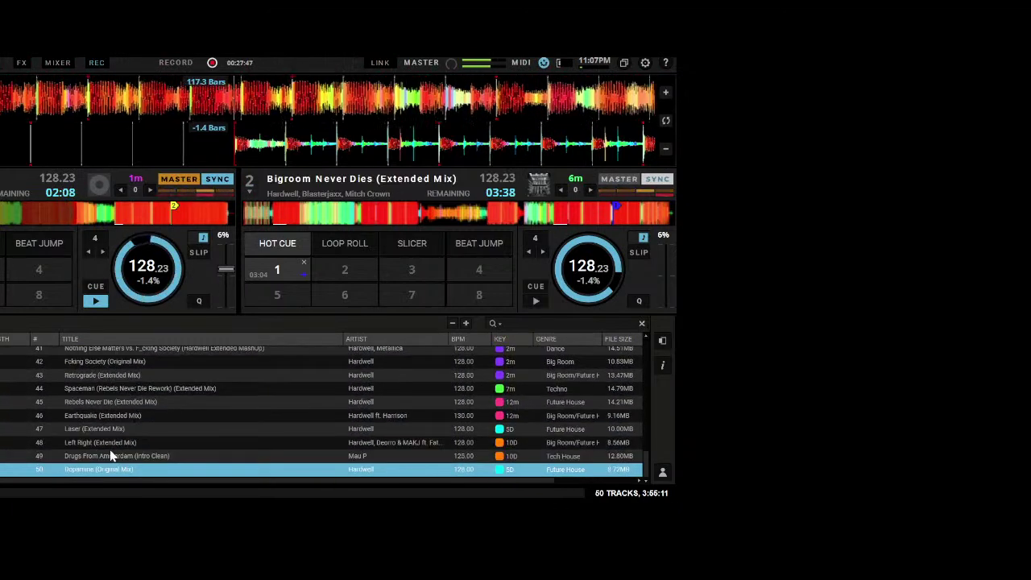
key(Up)
key(Up)
key(Up)
key(Up)
key(Up)
scroll(113, 456, up, 4)
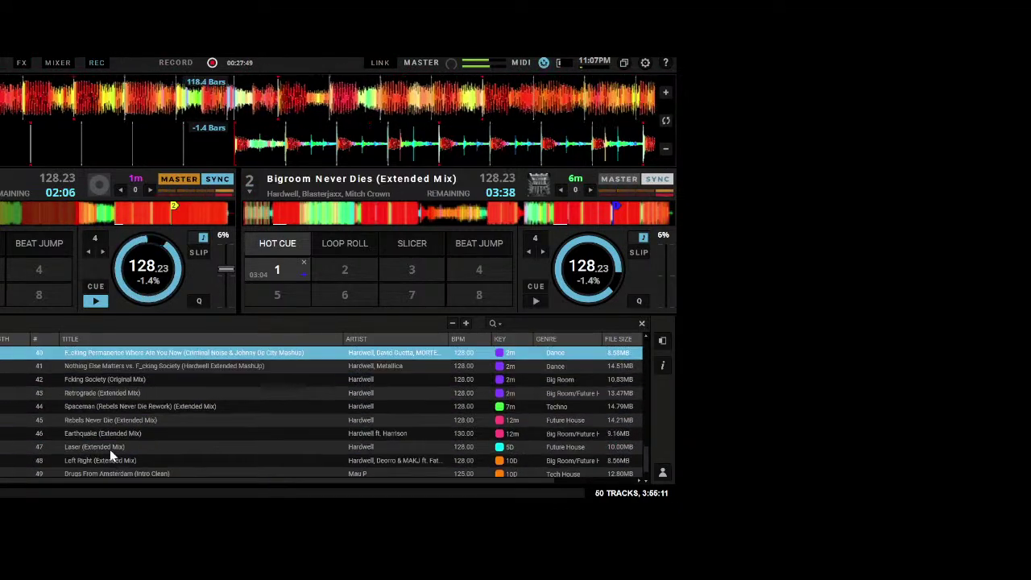
scroll(112, 455, up, 7)
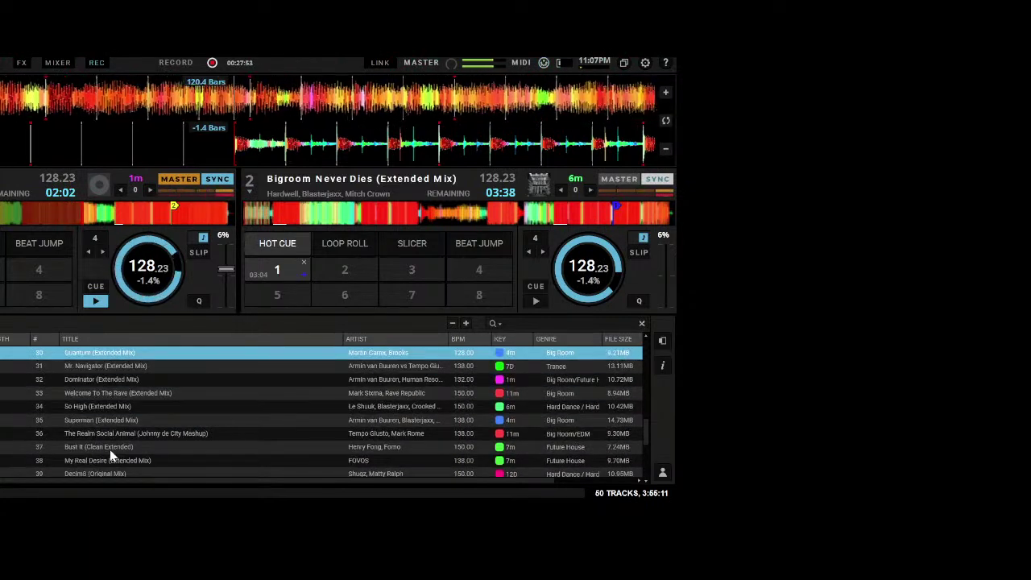
scroll(113, 456, up, 7)
scroll(110, 456, up, 9)
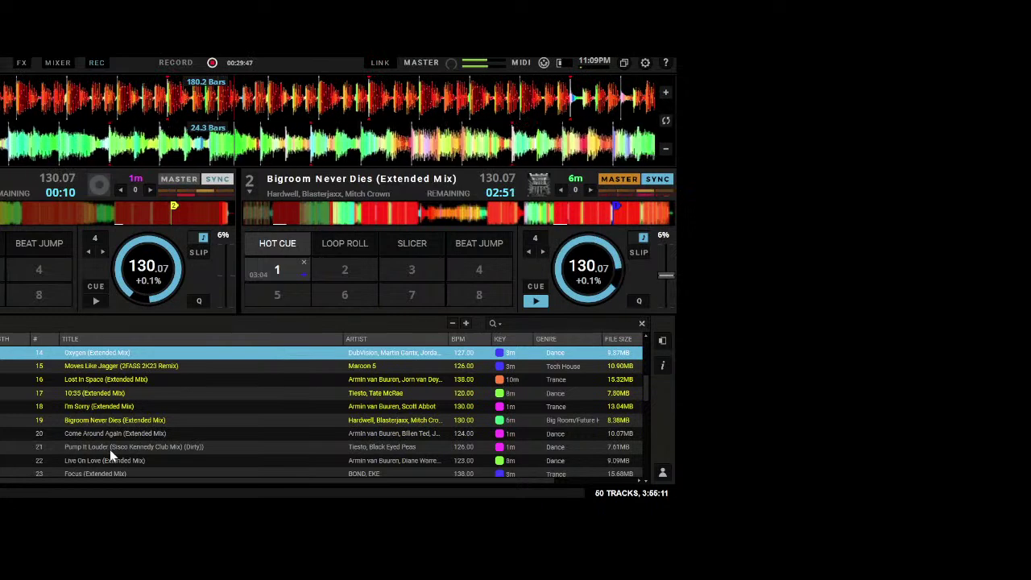
Load Come Around Again (Extended Mix) onto deck 1 and start its playback
key(Down)
key(Down)
key(Down)
key(Down)
key(Down)
key(Down)
key(shift+Left)
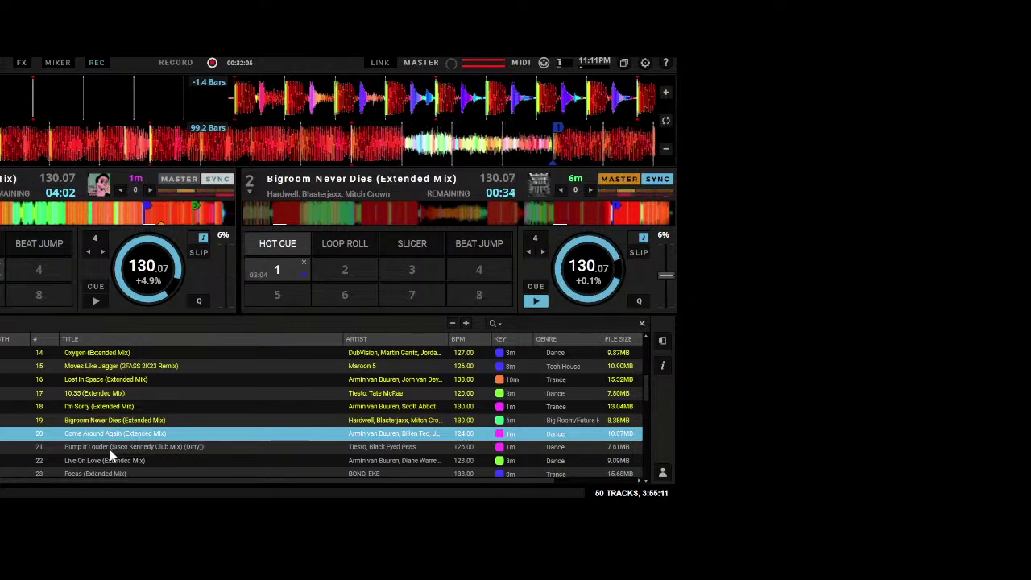
key(w)
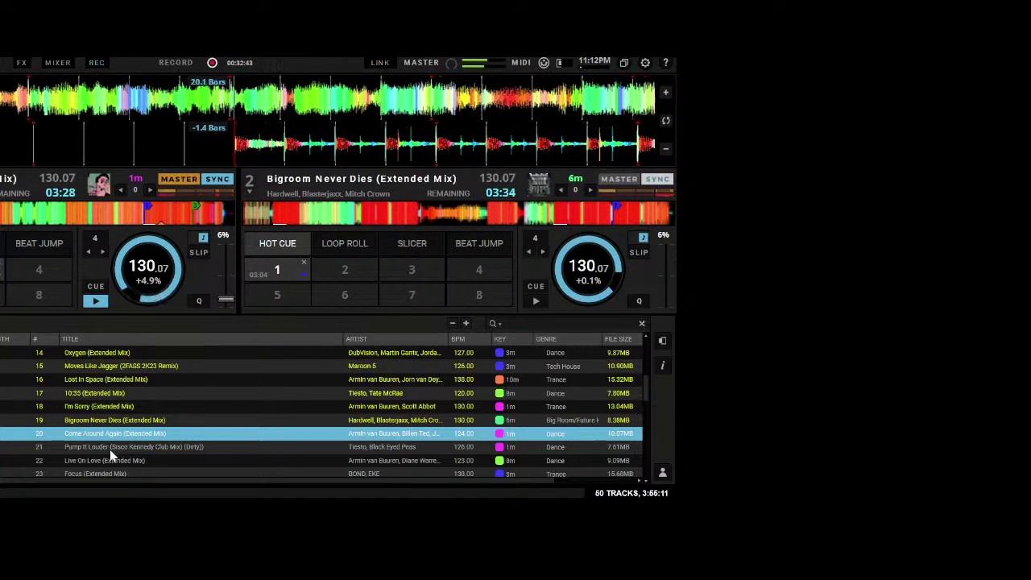
Load Pump It Louder (Sisco Kennedy Club Mix) onto deck 2 and Live On Love (Extended Mix) onto deck 1
double_click(110, 447)
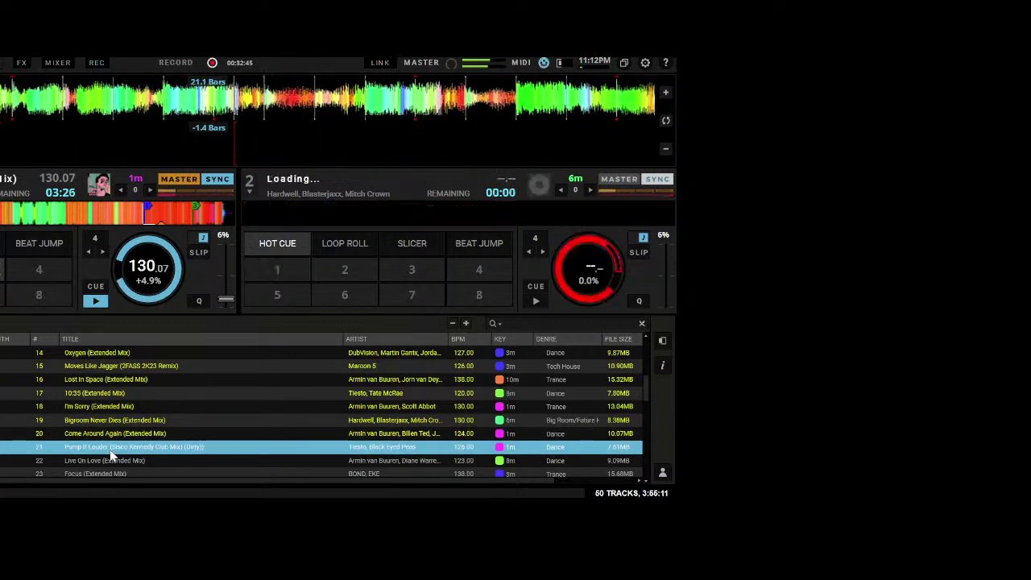
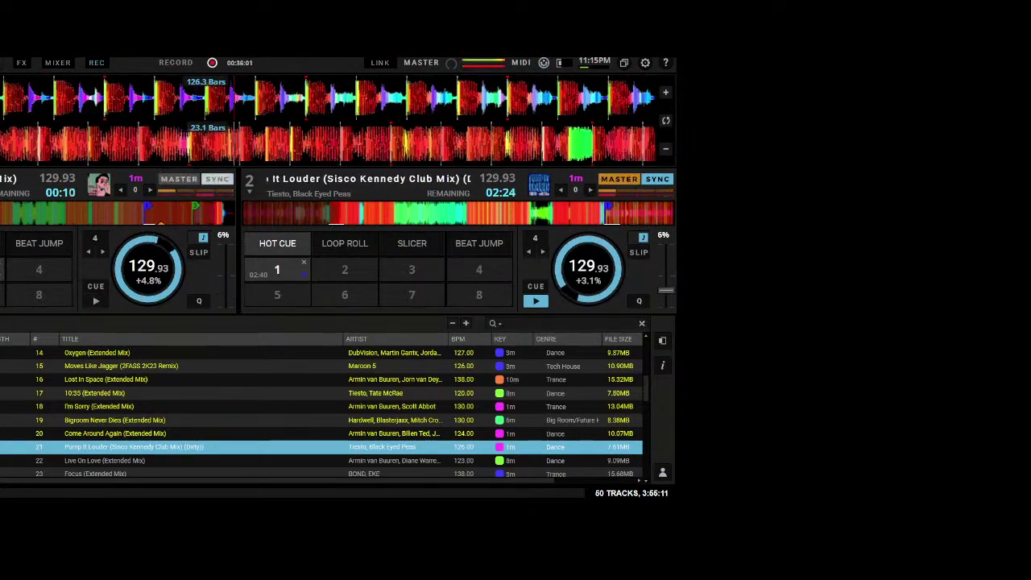
click(105, 460)
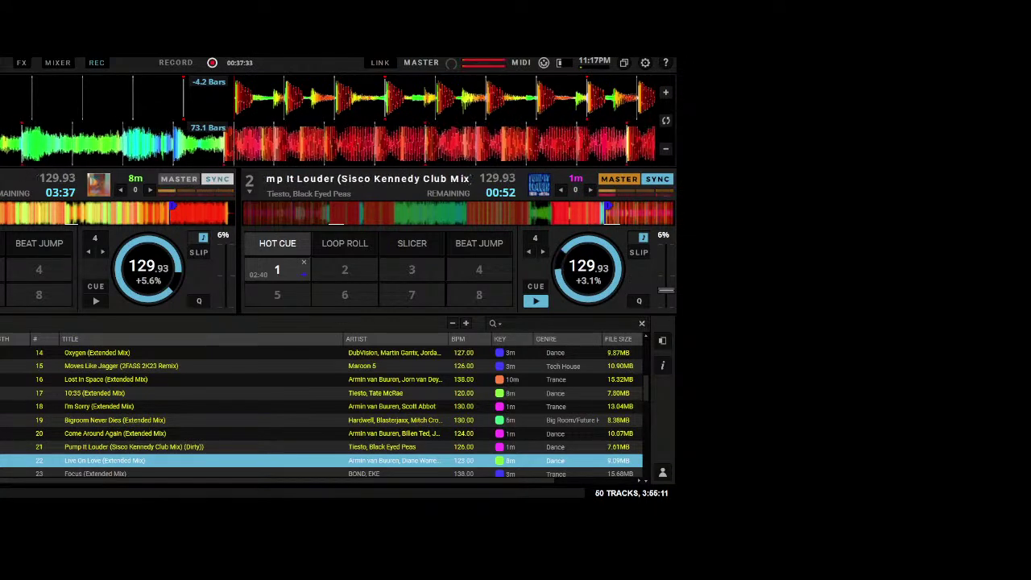
Look through the playlist from Focus (Extended Mix) onward for upcoming tracks
click(95, 474)
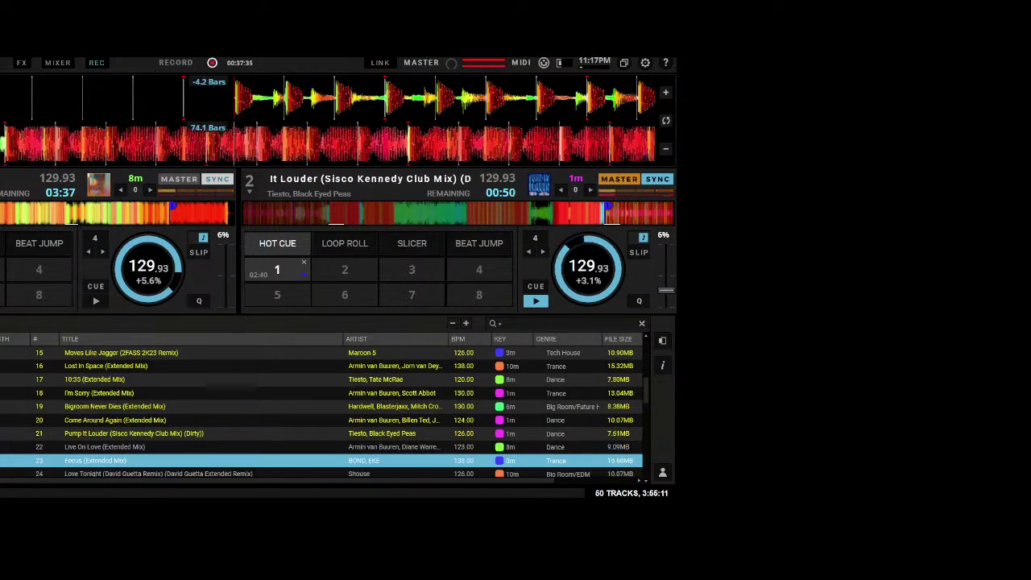
key(Down)
key(Down)
key(Down)
key(Down)
key(Down)
key(Down)
key(Down)
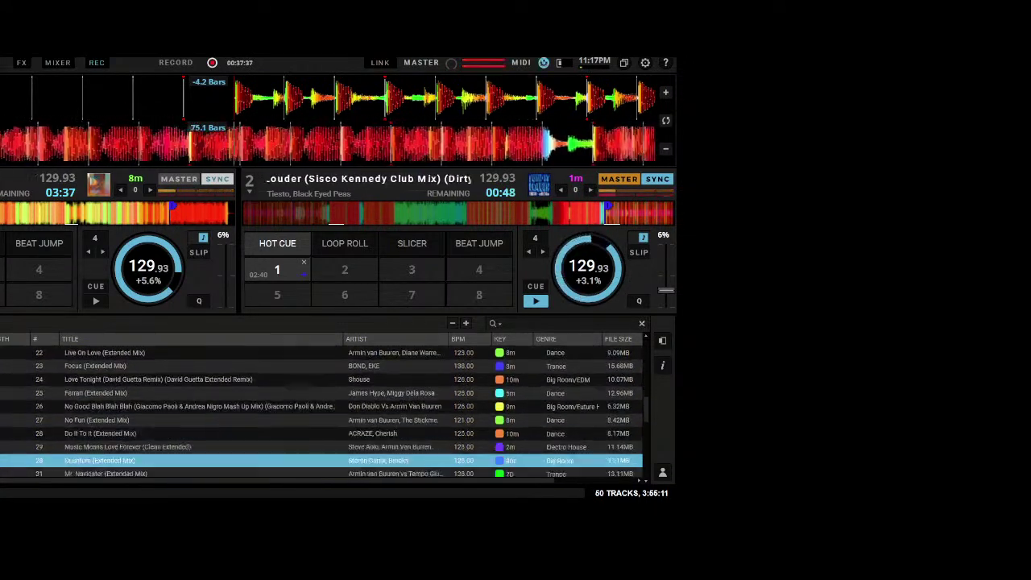
key(Down)
key(Down)
key(Down)
key(Up)
key(Up)
key(Up)
key(Up)
key(Up)
key(Up)
key(Up)
key(Up)
key(Up)
key(Up)
key(Up)
key(Up)
key(Up)
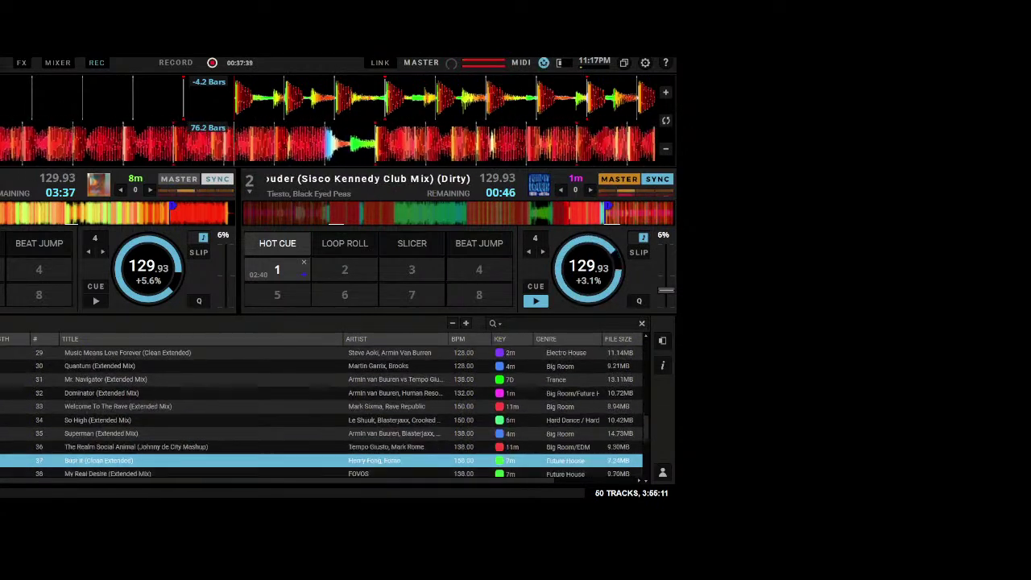
Return to Live On Love (Extended Mix) in the playlist and start its playback on deck 1
key(Up)
key(Up)
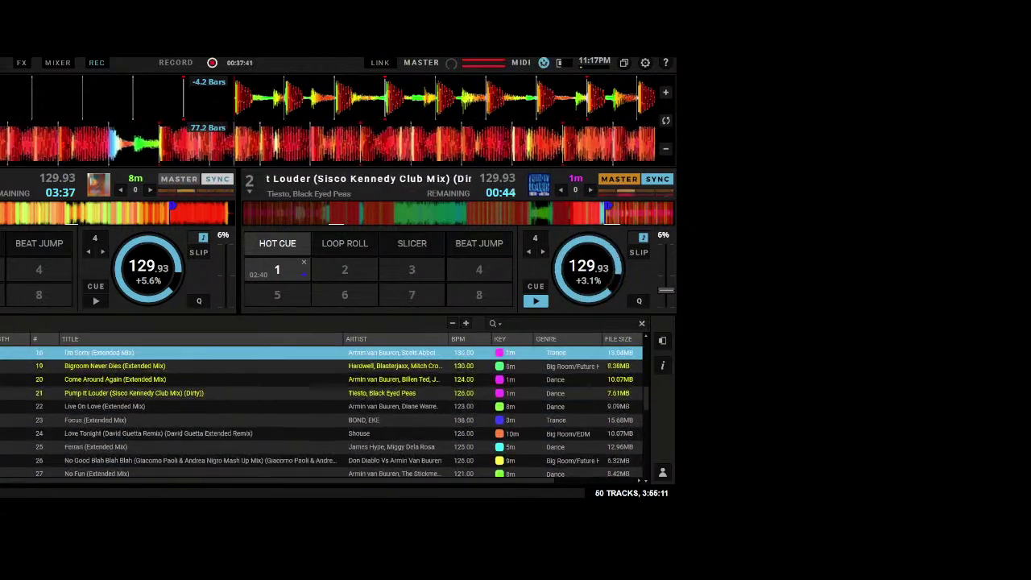
key(Down)
key(Down)
key(Down)
key(Down)
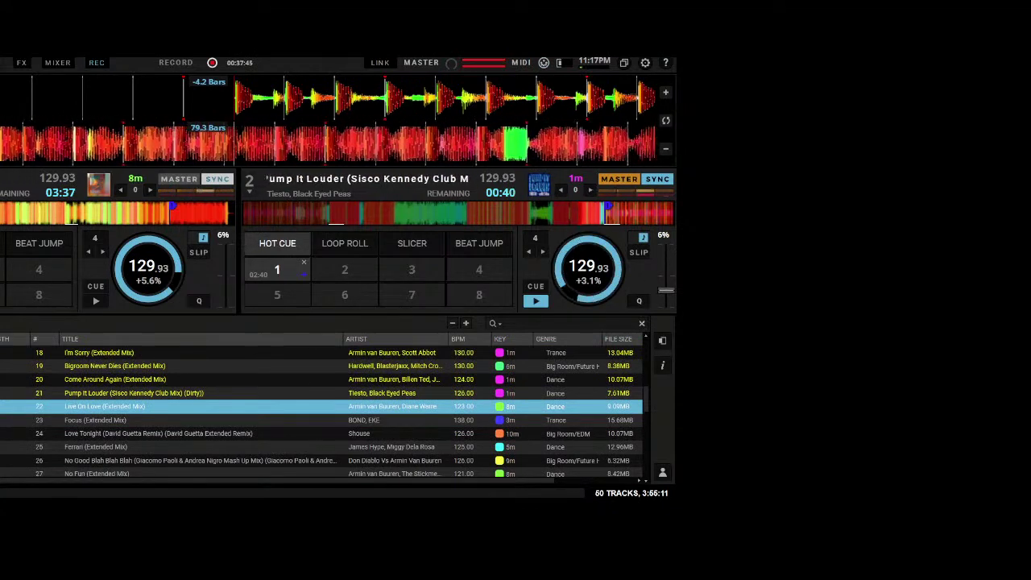
key(w)
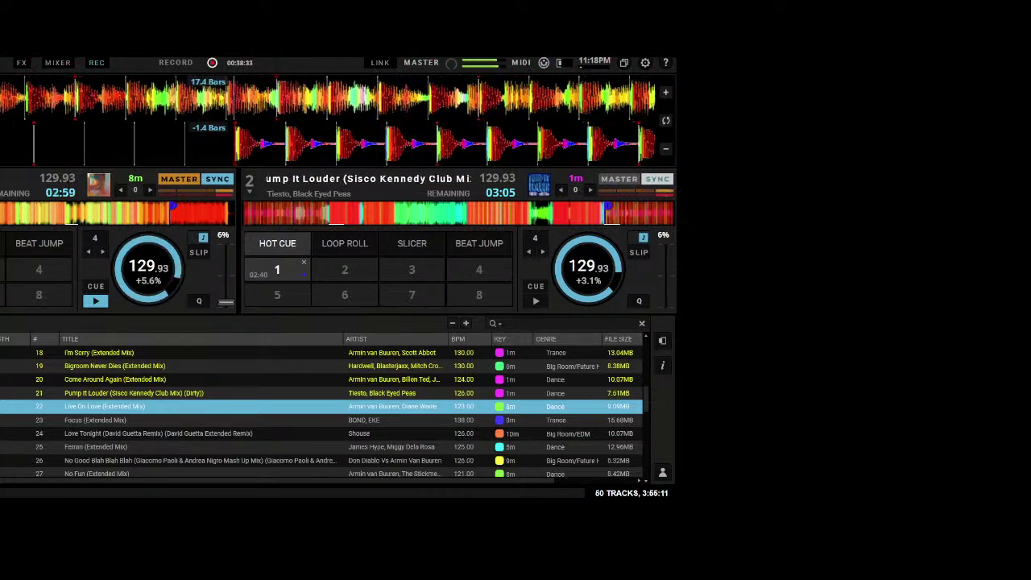
Load and play Focus (Extended Mix) on deck 2, and load Love Tonight (David Guetta Extended Remix) onto deck 1
click(322, 419)
key(shift+Right)
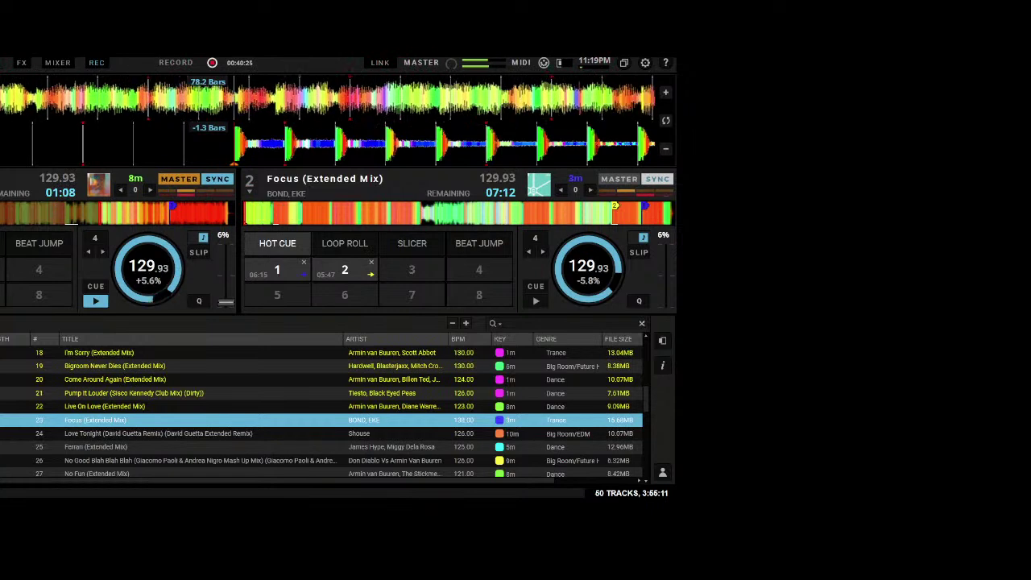
key(space)
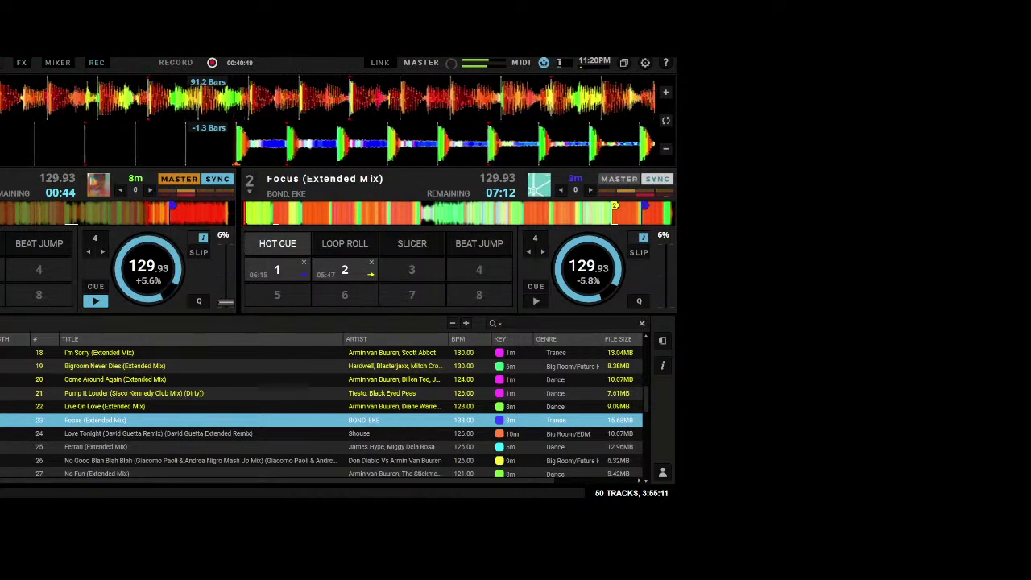
key(s)
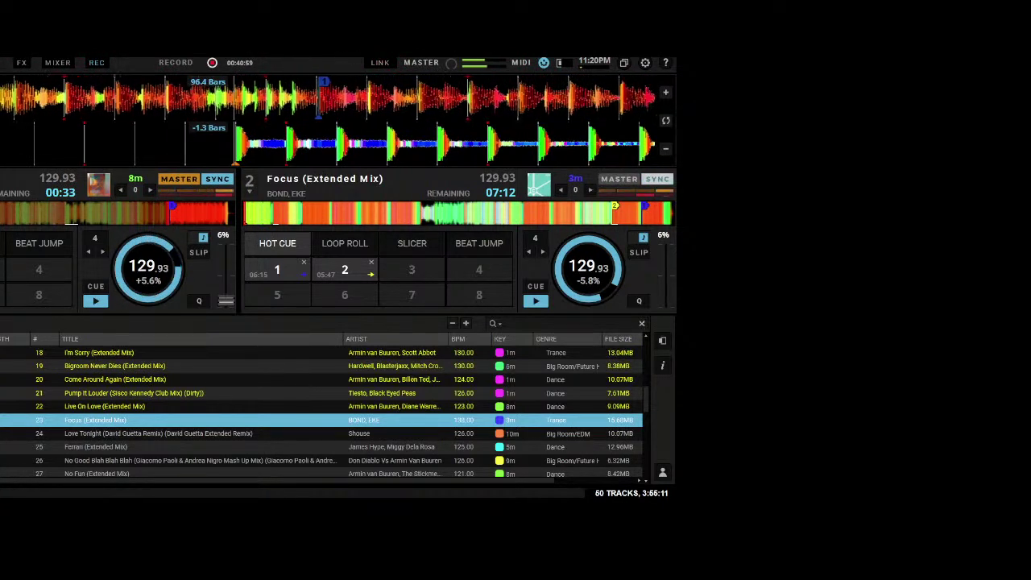
key(k)
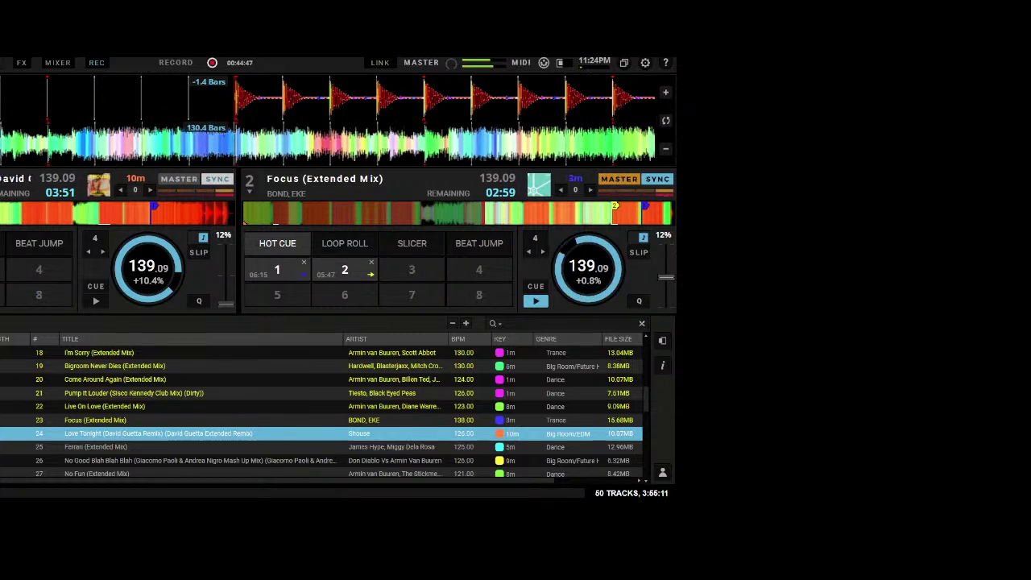
Look through the playlist around tracks 24 to 31 and return to Love Tonight (David Guetta Remix)
key(Down)
key(Down)
key(Down)
key(Down)
key(Down)
key(Down)
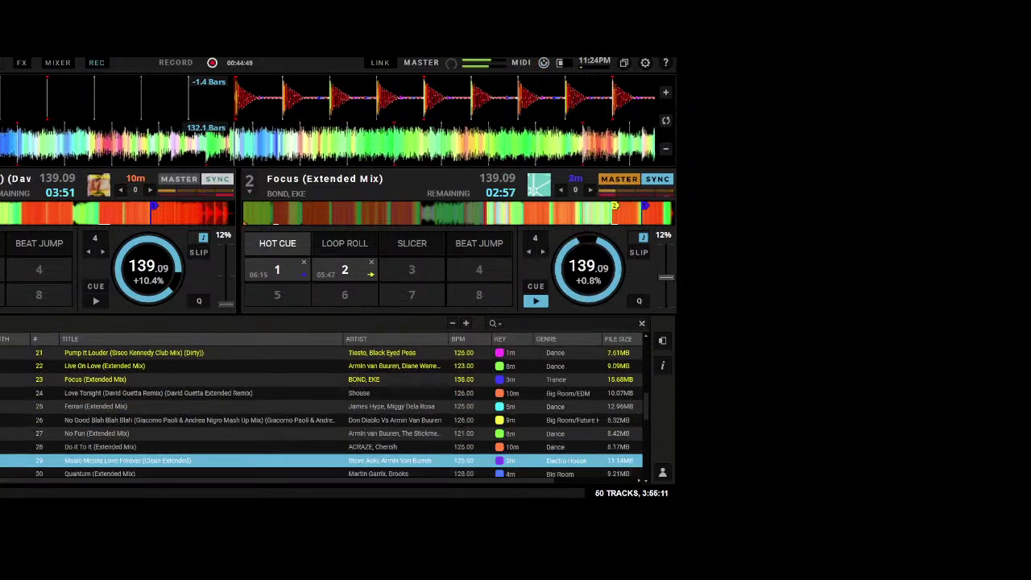
key(Down)
key(Down)
key(Up)
key(Up)
key(Up)
key(Up)
key(Up)
key(Up)
key(Up)
key(Up)
key(Up)
key(Up)
key(Up)
key(Down)
key(Down)
key(Down)
key(Down)
key(Down)
key(Down)
key(Down)
key(Down)
key(Down)
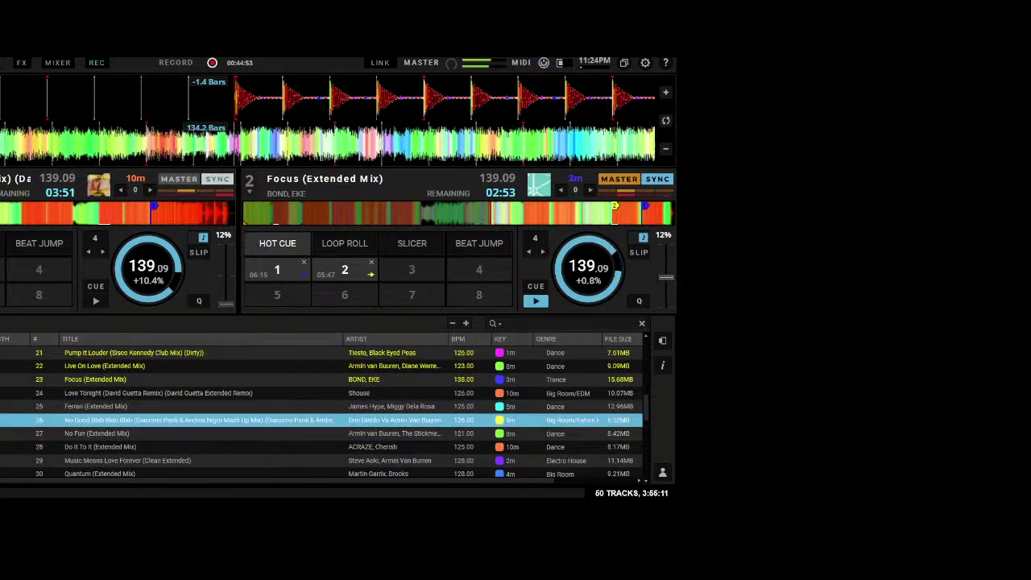
key(Up)
key(Up)
key(Up)
key(Up)
key(Up)
key(Up)
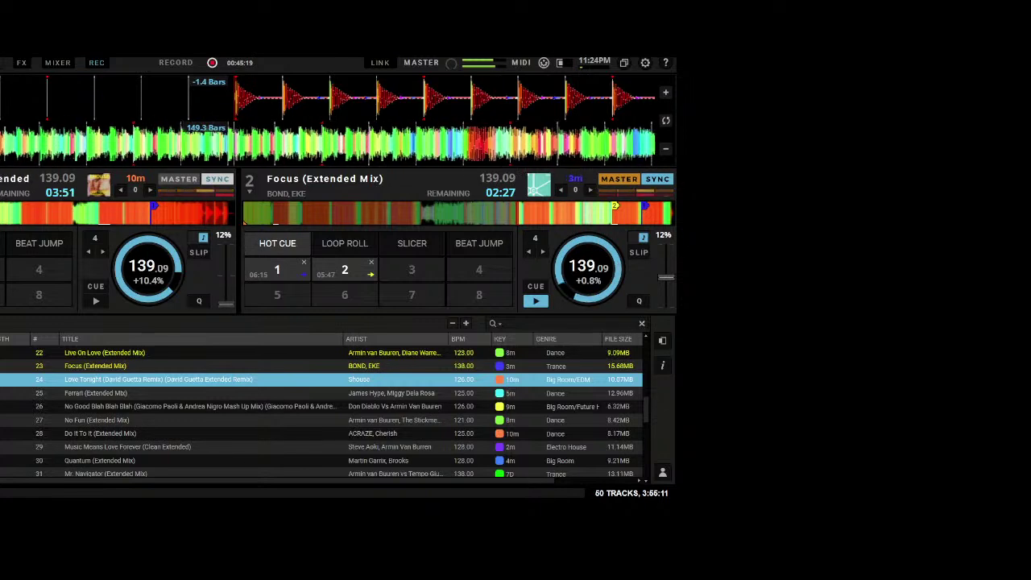
Look through the playlist from Love Tonight down to track 39 and back up to Come Around Again (Extended Mix)
key(Down)
key(Down)
key(Down)
key(Down)
key(Down)
key(Down)
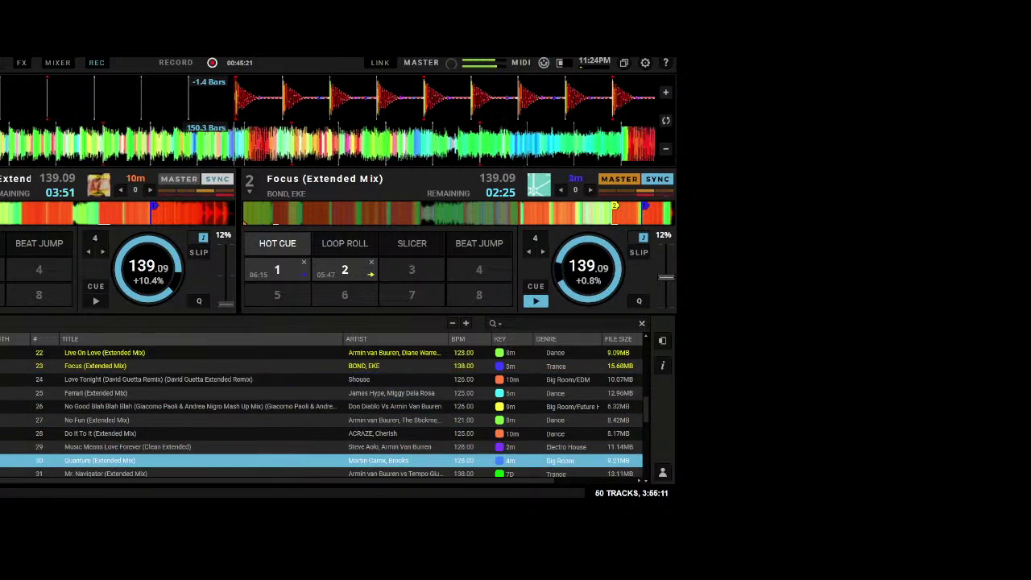
key(Down)
key(Down)
key(Down)
key(Down)
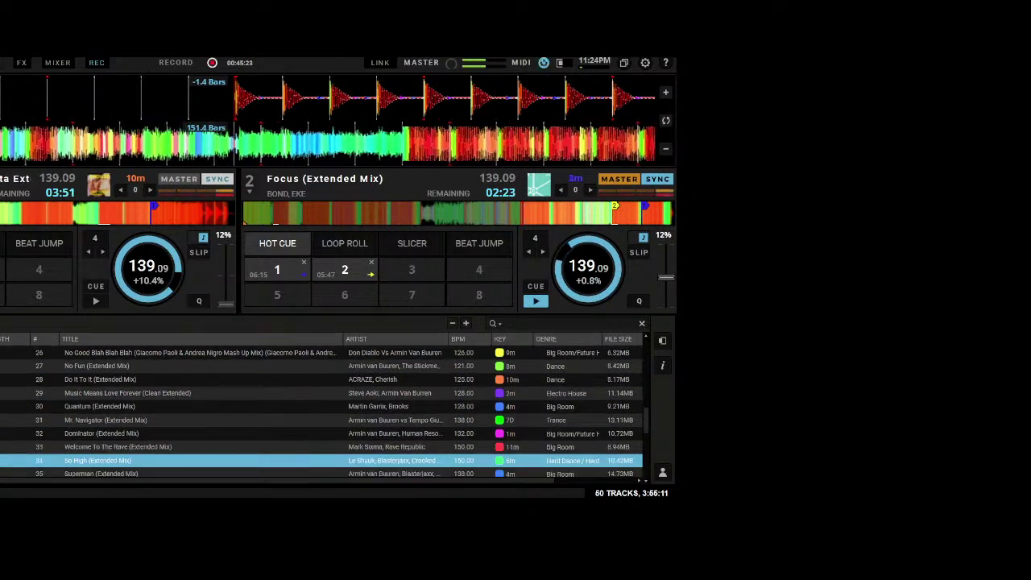
key(Down)
key(Down)
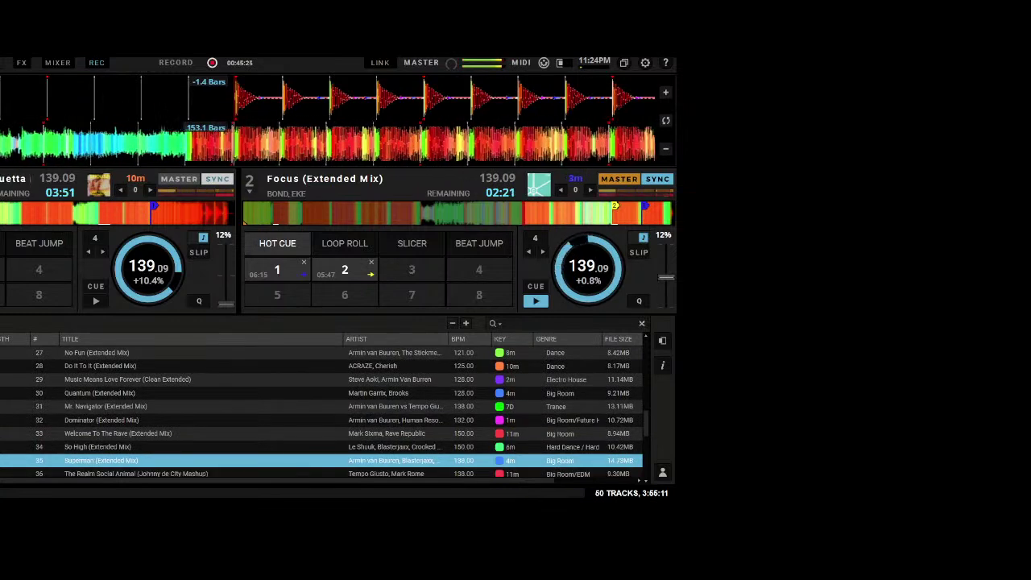
key(Down)
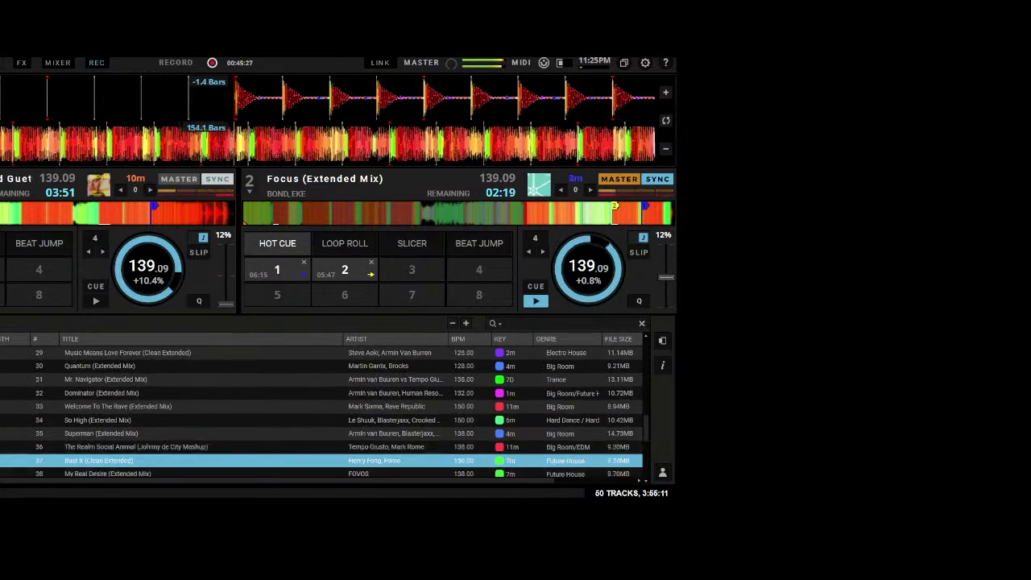
key(Down)
key(Down)
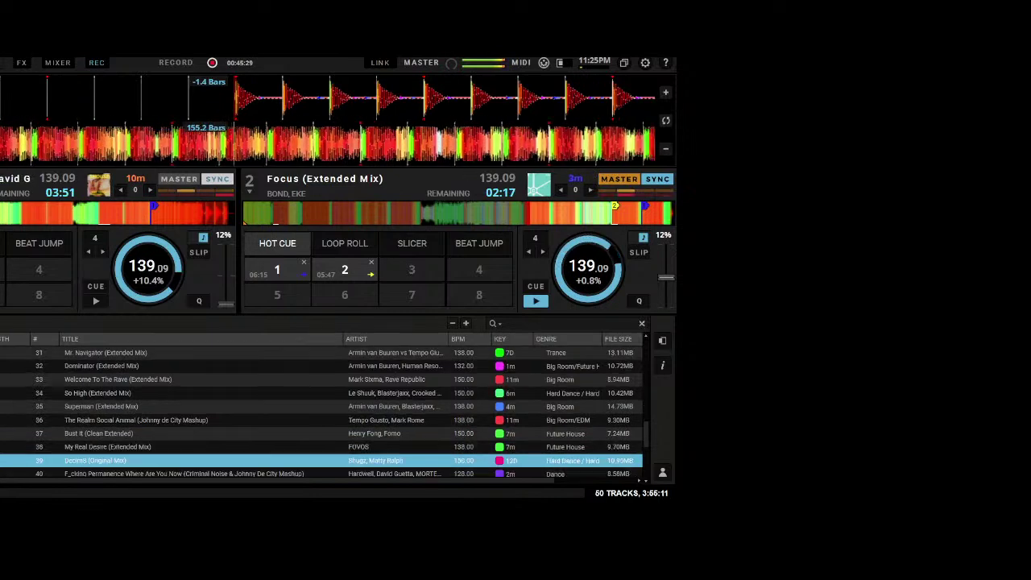
key(Up)
key(Up)
key(Up)
key(Up)
key(Up)
key(Up)
key(Up)
key(Up)
key(Up)
key(Up)
key(Up)
key(Up)
key(Up)
key(Up)
key(Up)
key(Up)
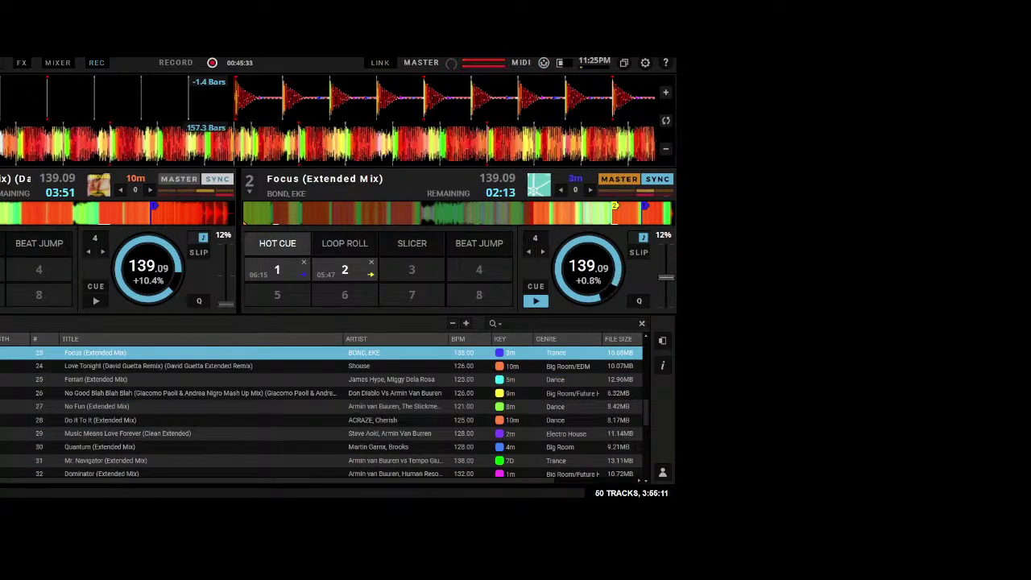
scroll(322, 410, up, 7)
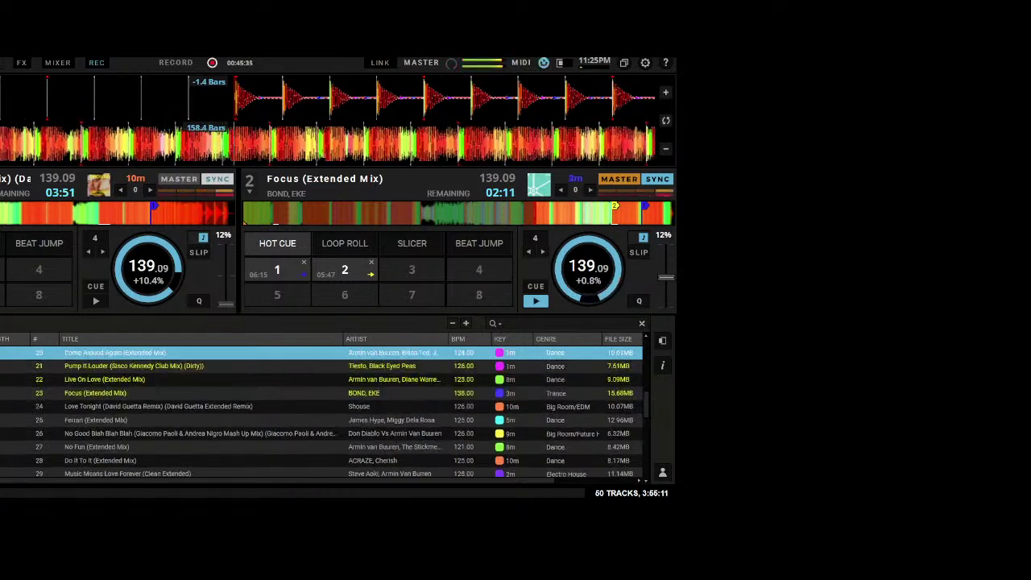
Play Love Tonight (David Guetta Extended Remix) on deck 1 and delete hot cue 1 from Focus on deck 2
click(161, 459)
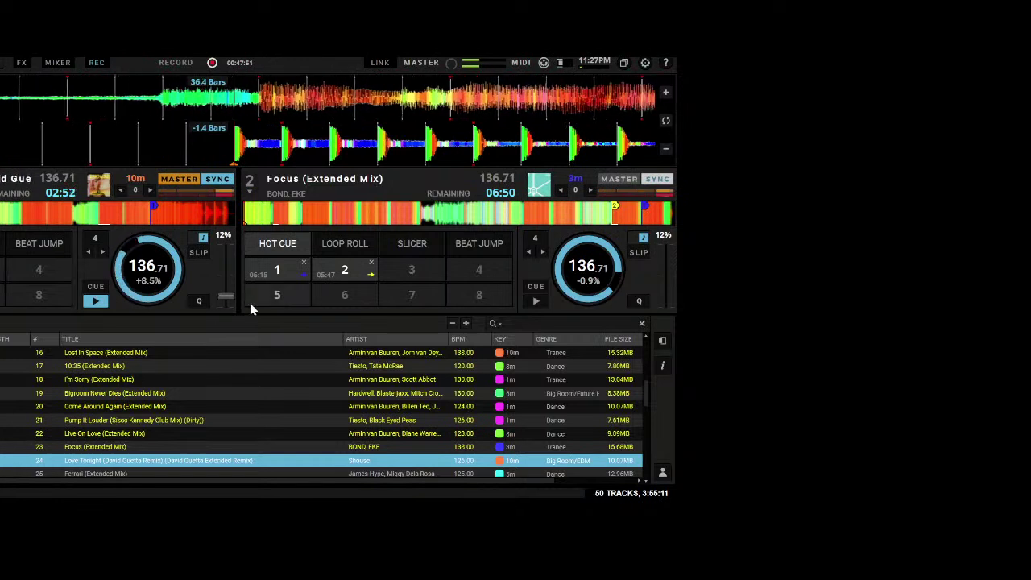
click(303, 263)
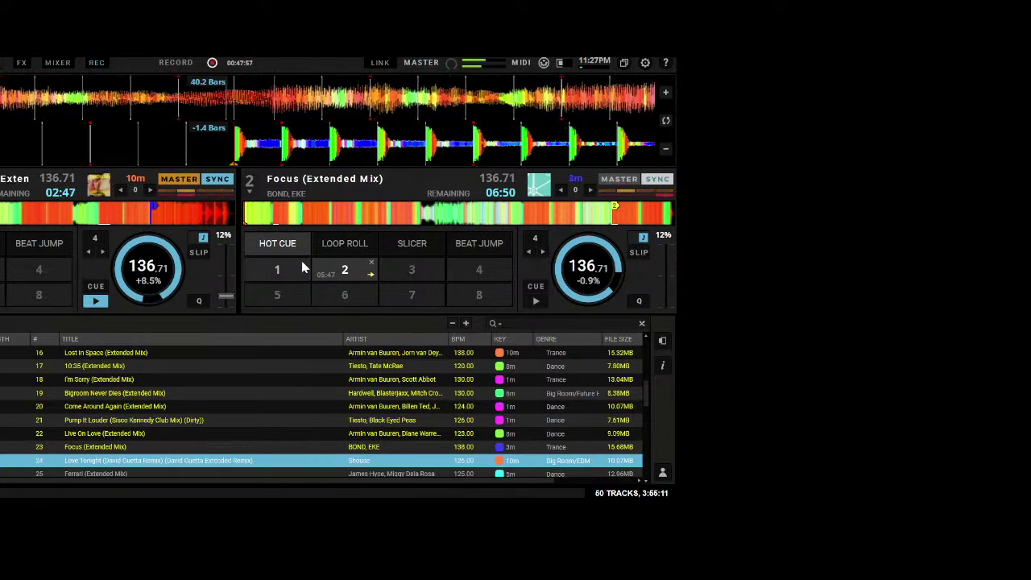
Load Ferrari (Extended Mix) onto deck 2, try out its opening bars and return it to the track start
key(Down)
key(shift+Right)
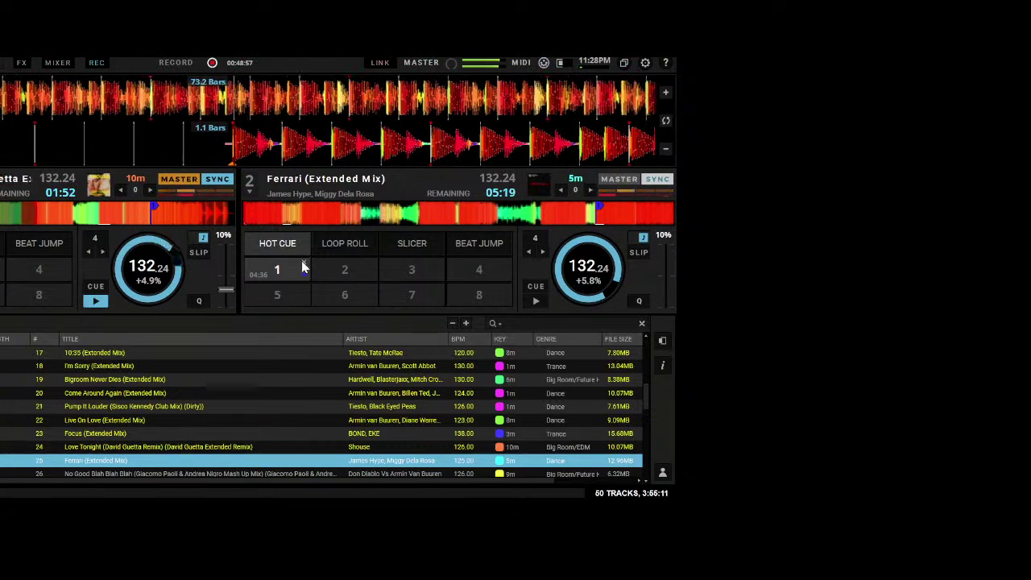
key(k)
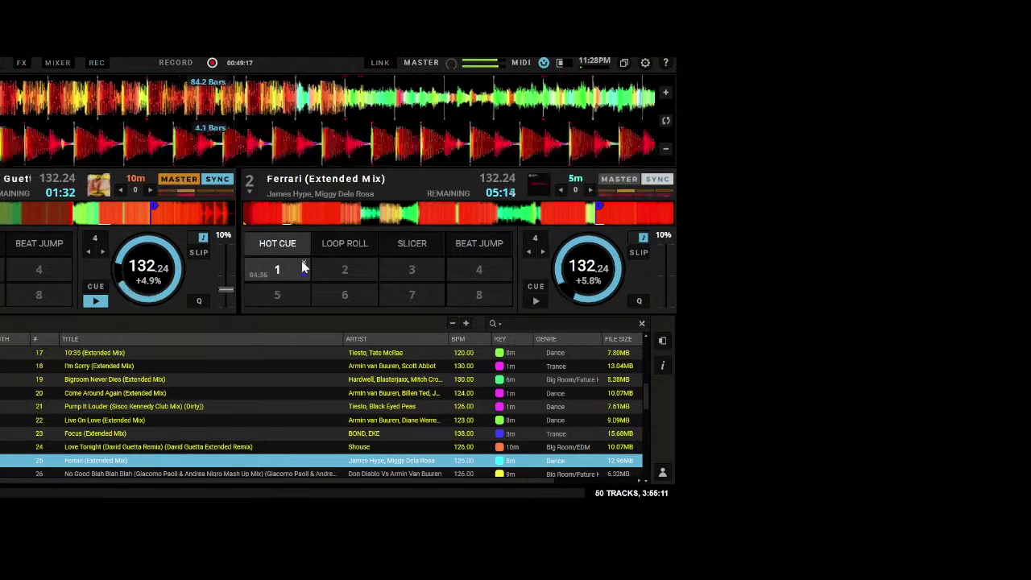
click(302, 267)
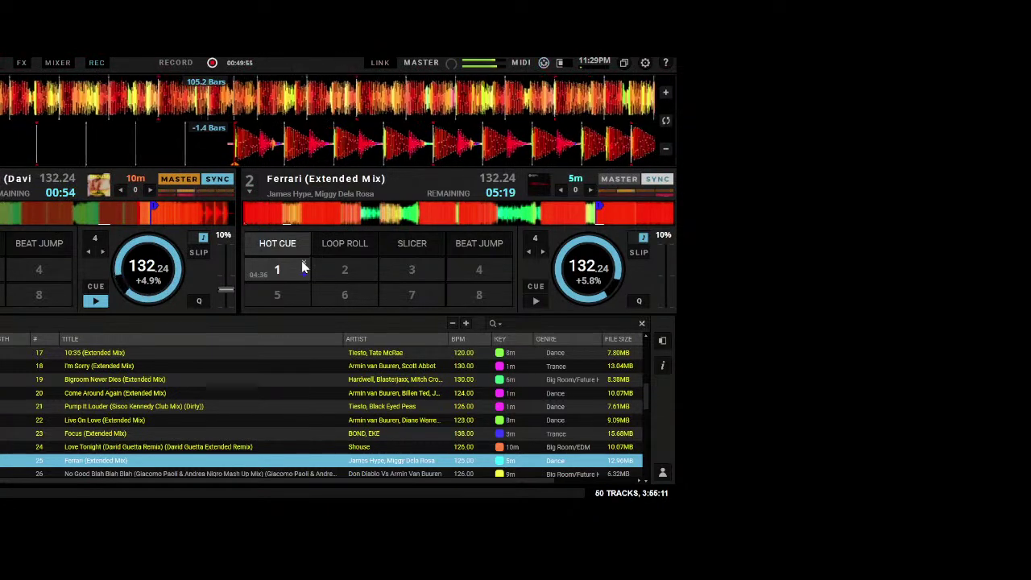
Start Ferrari (Extended Mix) on deck 2 and follow it with No Good Blah Blah Blah on deck 1
key(space)
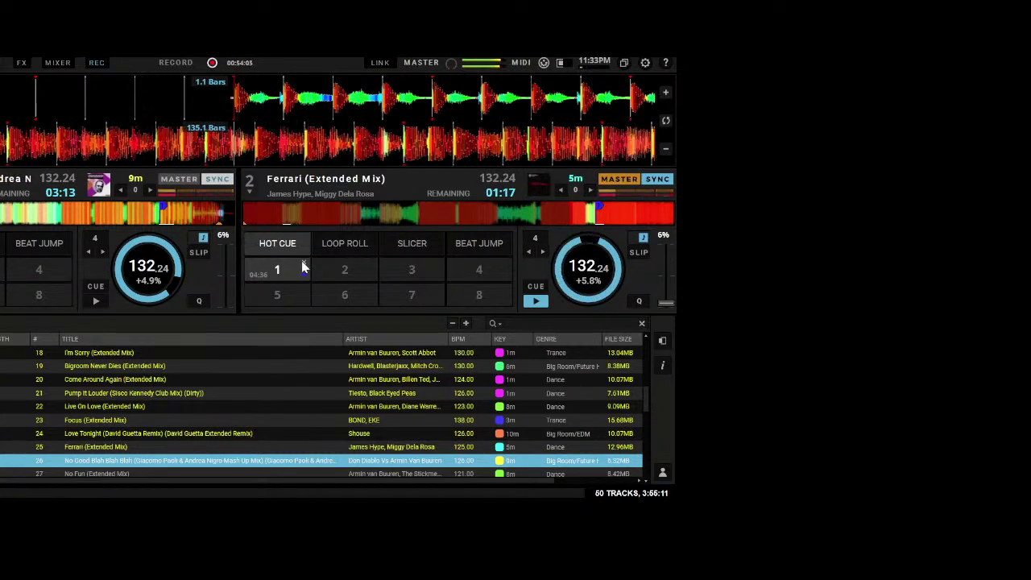
key(w)
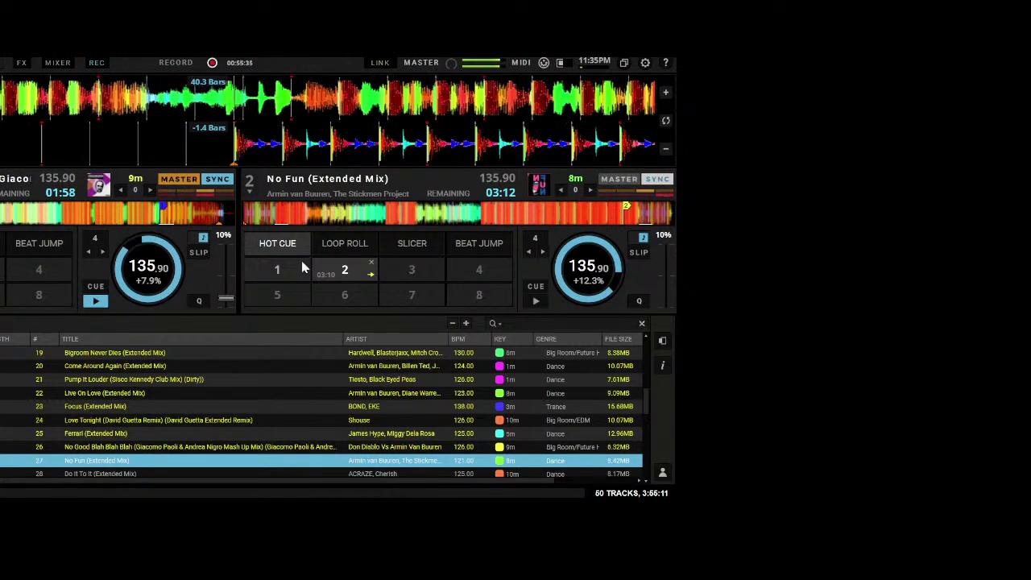
Look through the playlist from No Fun (Extended Mix) to the last track, Dopamine (Original Mix)
key(Down)
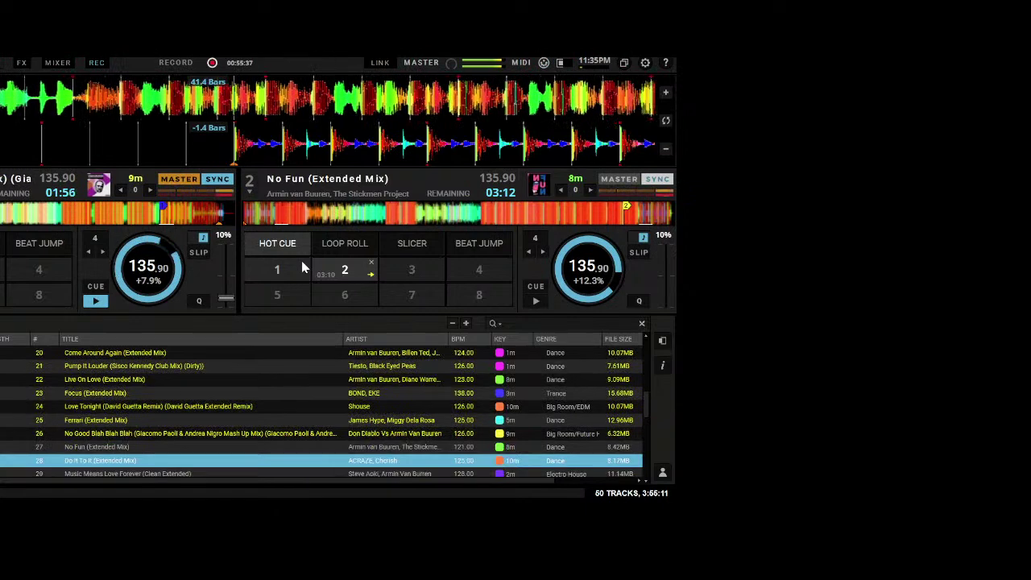
key(Down)
key(Down)
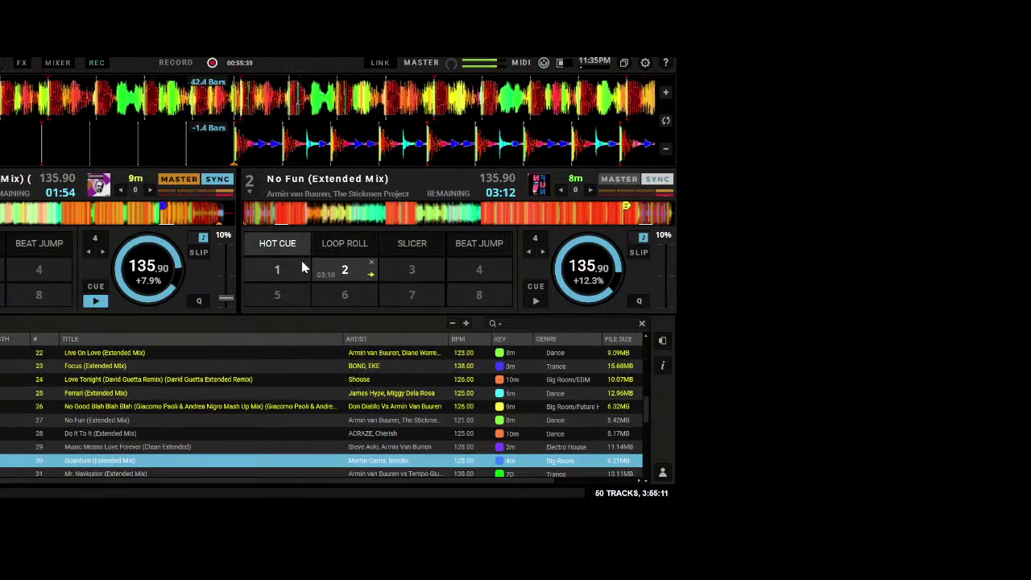
key(Up)
key(Up)
key(Up)
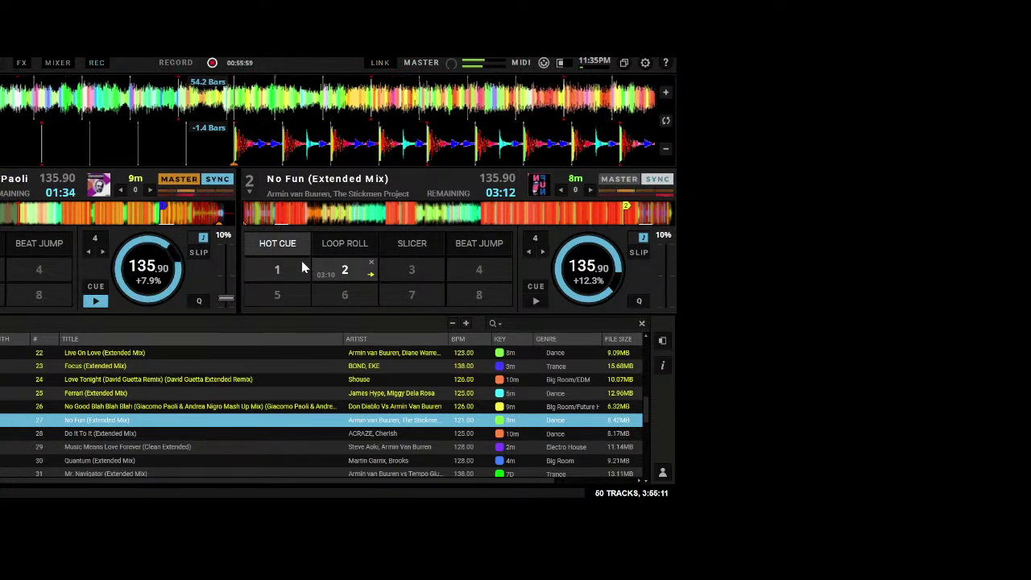
key(Down)
key(Down)
key(Down)
key(Down)
key(Down)
key(Down)
key(Down)
key(Down)
key(Down)
key(Down)
key(Down)
key(Down)
key(Down)
key(Down)
key(Down)
key(Down)
key(Down)
key(Down)
key(Down)
key(Down)
key(Down)
key(Down)
key(Down)
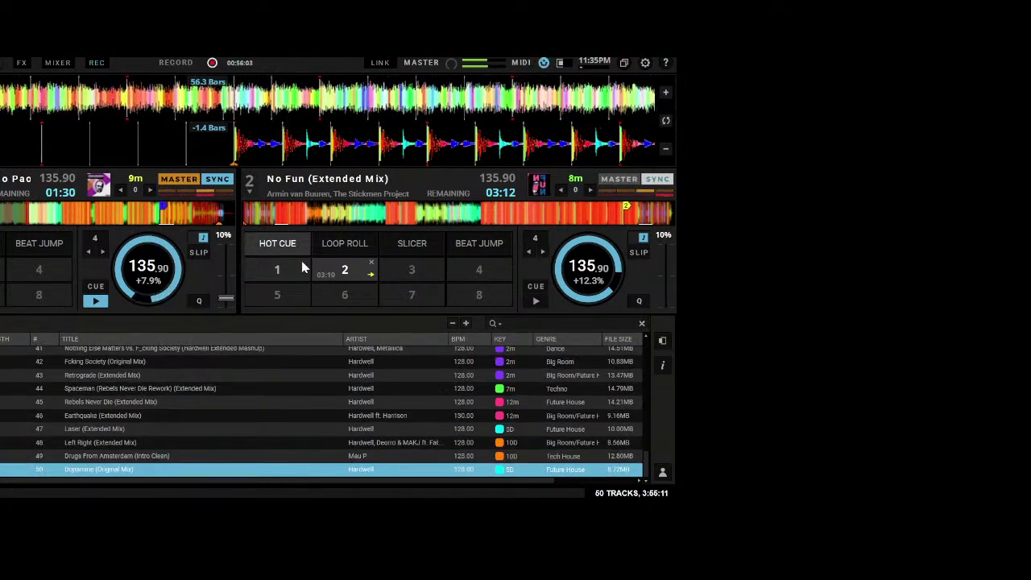
Look back up the playlist from Dopamine (Original Mix) to the tracks around Do It To It (Extended Mix)
key(Up)
key(Up)
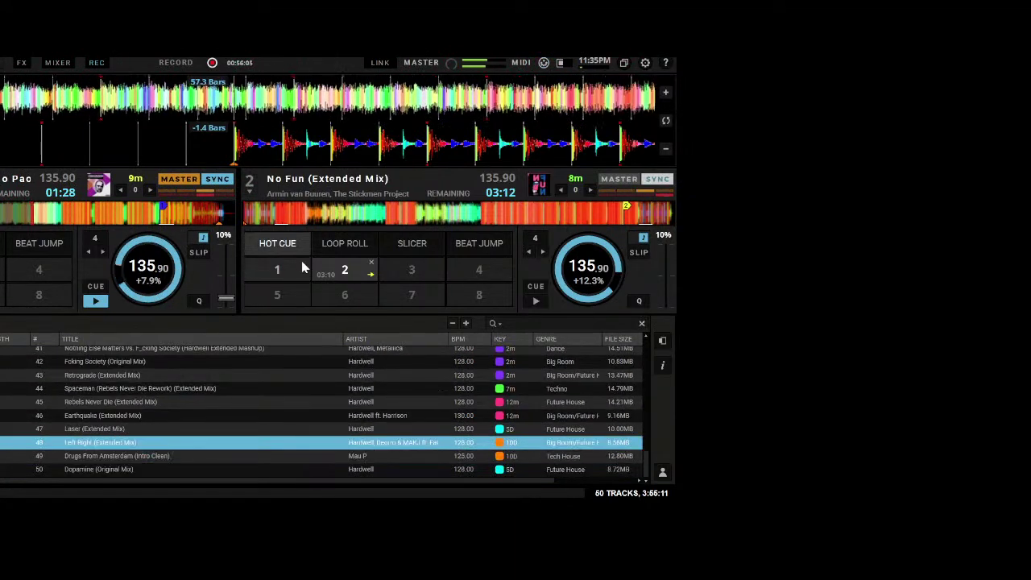
key(Up)
key(Up)
key(Up)
key(Up)
key(Up)
key(Up)
key(Up)
key(Up)
key(Up)
key(Up)
key(Up)
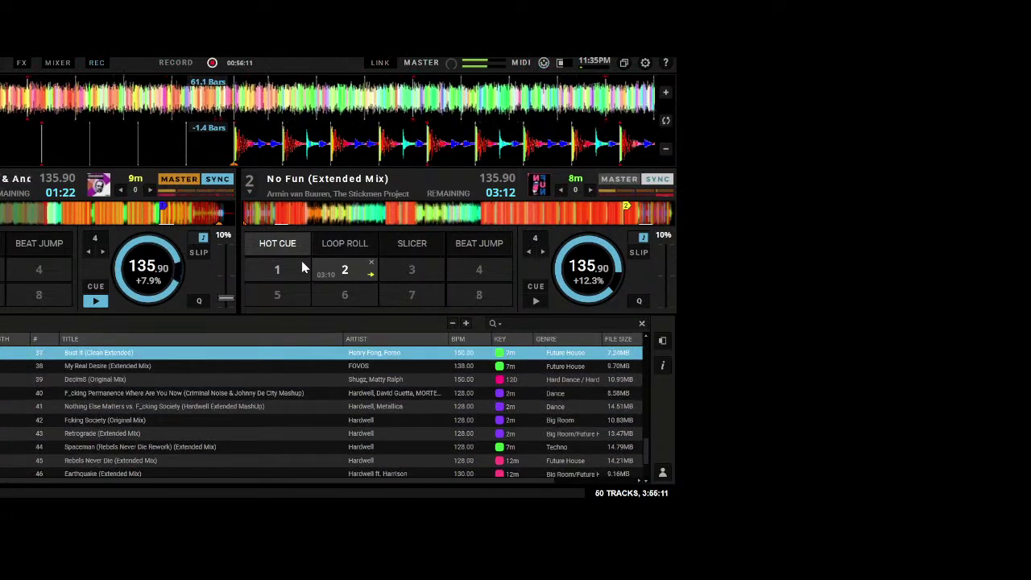
key(Up)
key(Up)
key(Up)
key(Up)
key(Up)
key(Up)
key(Up)
key(Up)
key(Up)
key(Up)
key(Up)
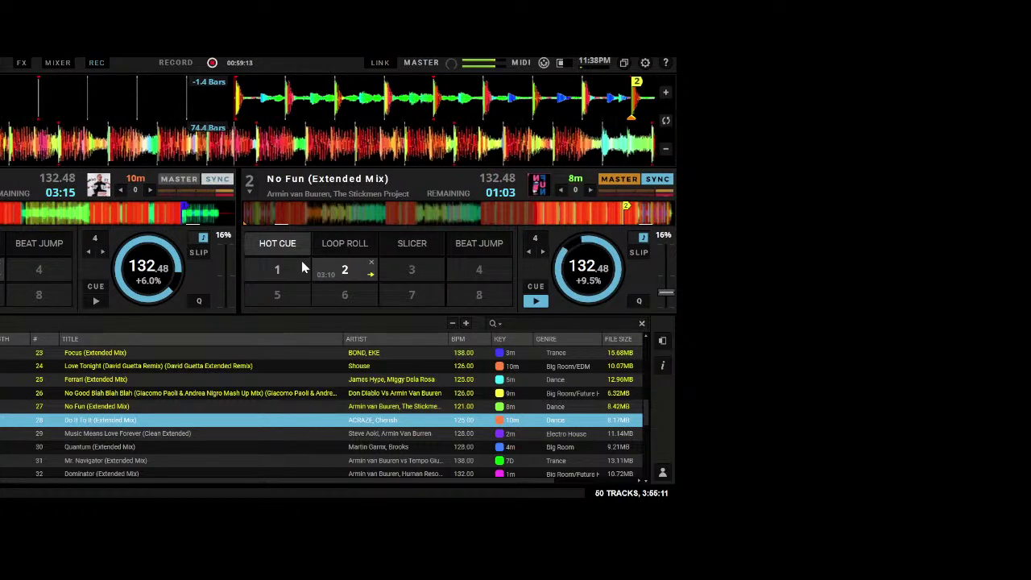
Look through the tracks following Do It To It (Extended Mix), past Welcome To The Rave, and return to it
key(Down)
key(Down)
key(Down)
key(Down)
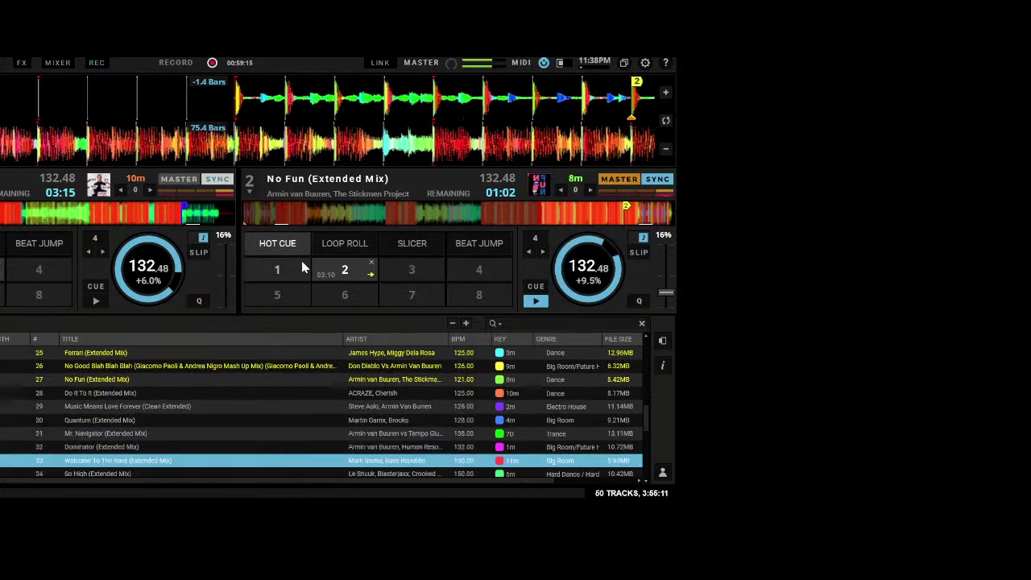
key(Down)
key(Down)
key(Down)
key(Up)
key(Up)
key(Up)
key(Up)
key(Up)
key(Up)
key(Up)
key(Up)
key(Down)
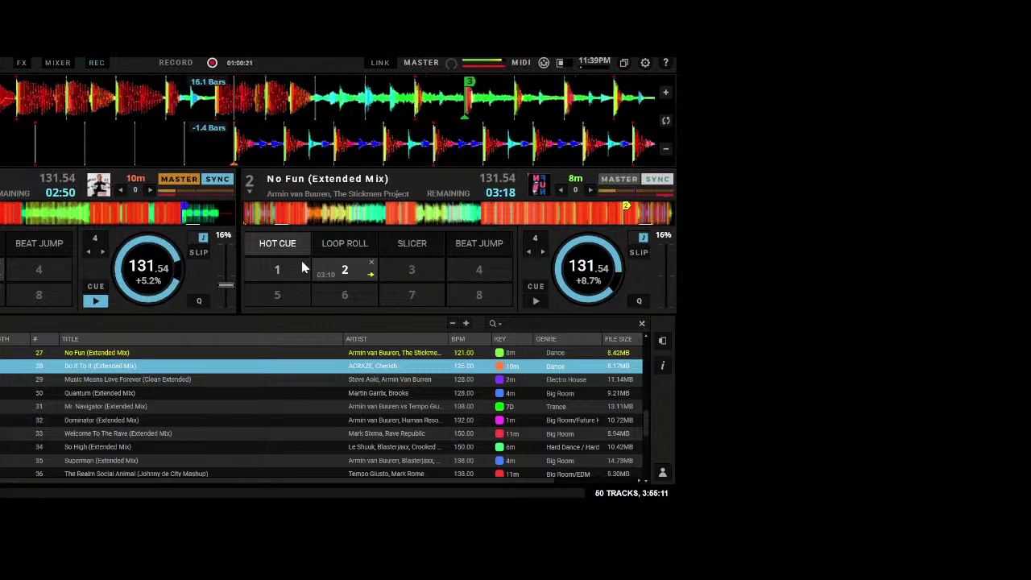
Load Music Means Love Forever (Clean Extended) onto deck 2 and position it at hot cue 1
key(Down)
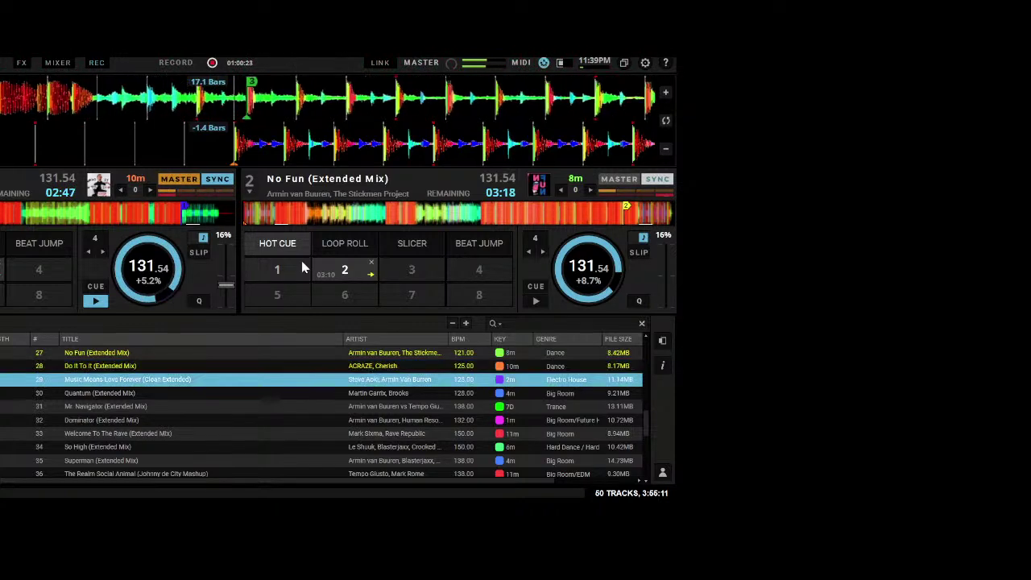
key(shift+Right)
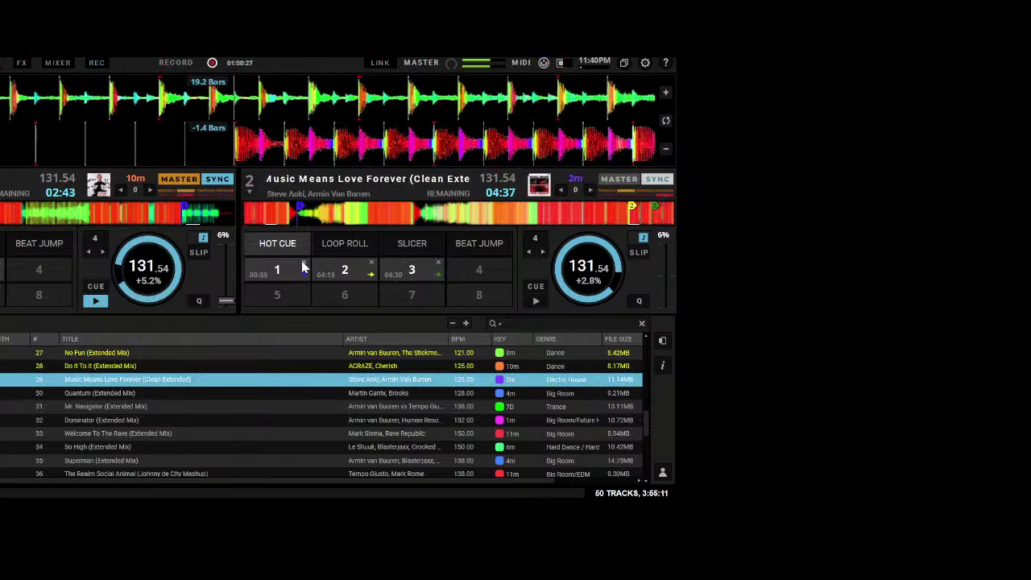
click(303, 264)
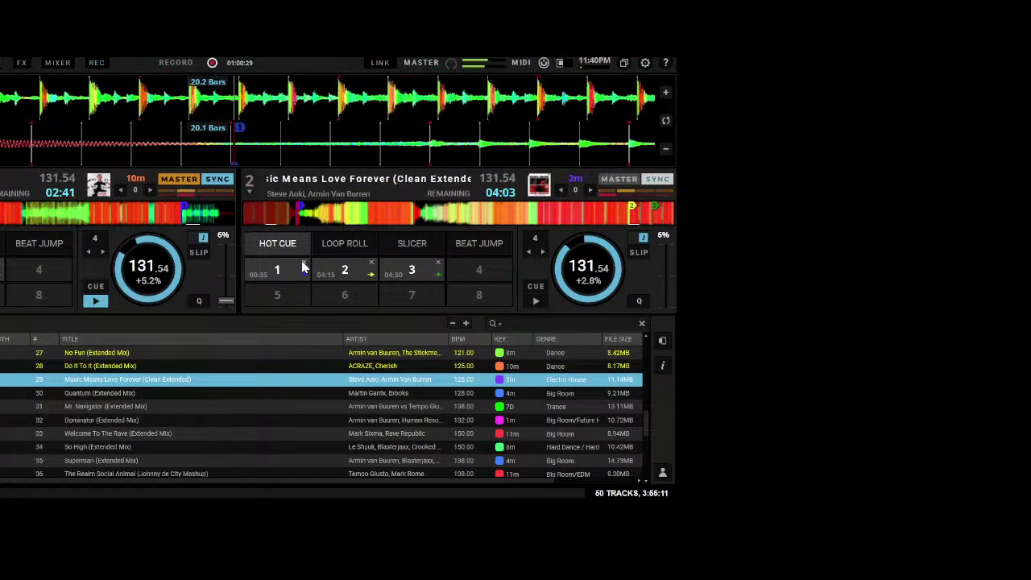